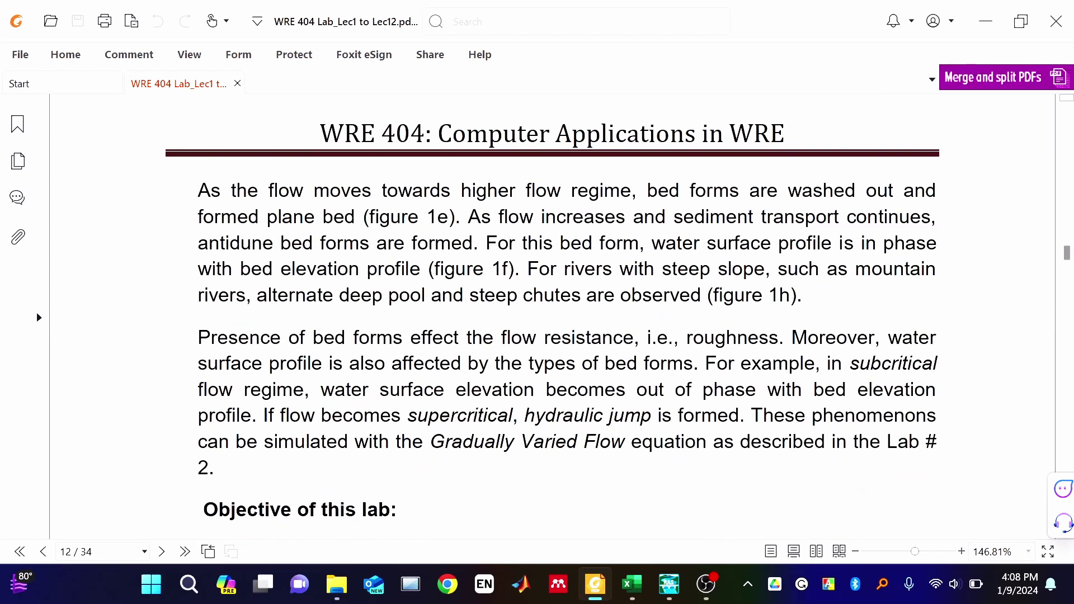
# - Read the lab's objective and the numbered list of specific objectives in the lab PDF
pyautogui.scroll(-2, 558, 316)
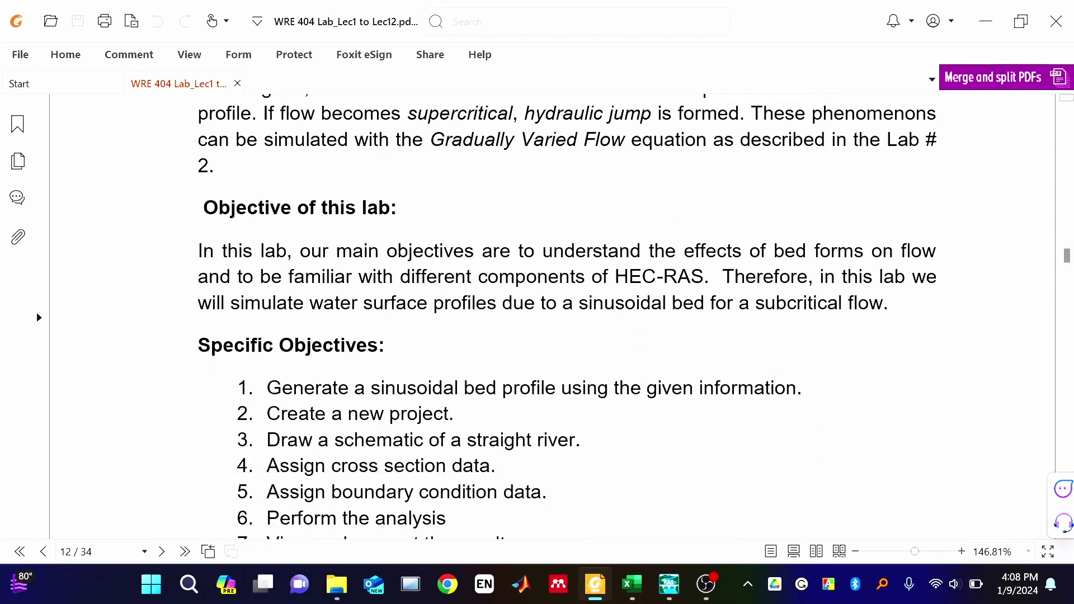
pyautogui.scroll(-1, 344, 374)
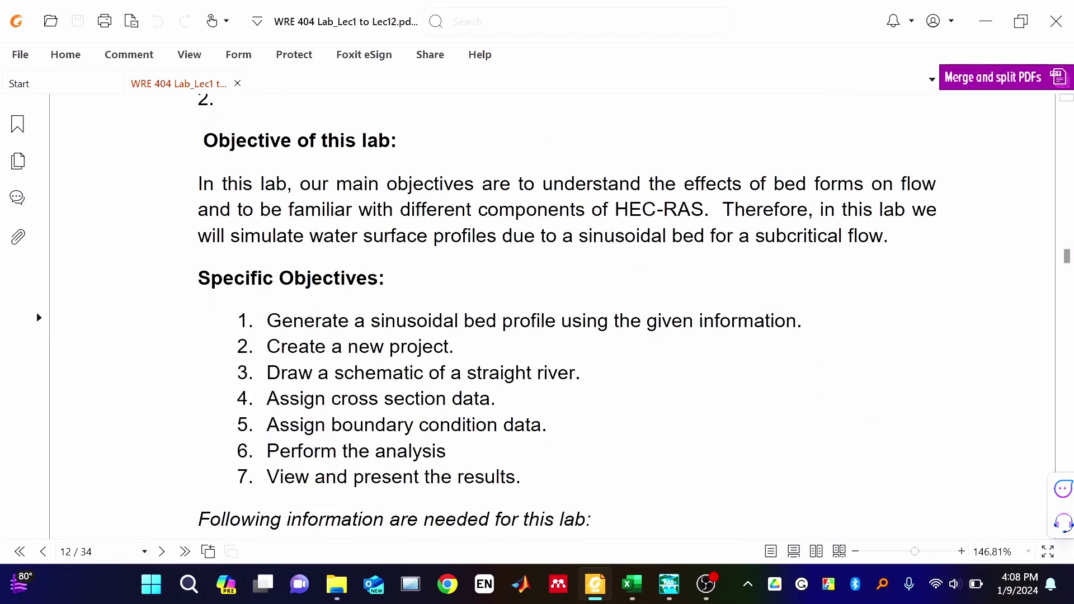
pyautogui.moveTo(267, 321); pyautogui.dragTo(753, 322)
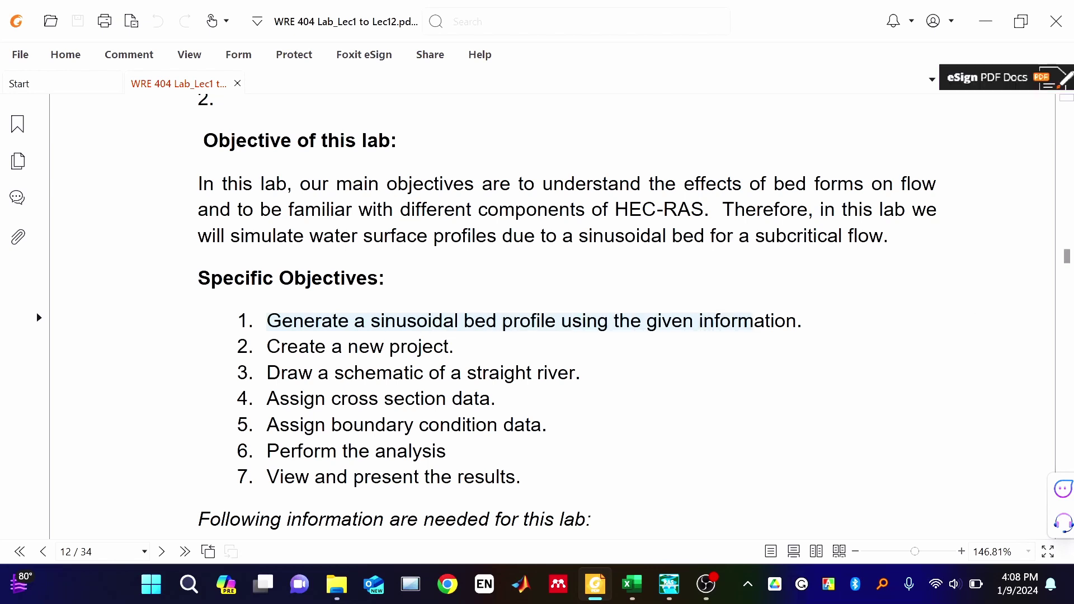
pyautogui.moveTo(267, 346); pyautogui.dragTo(455, 347)
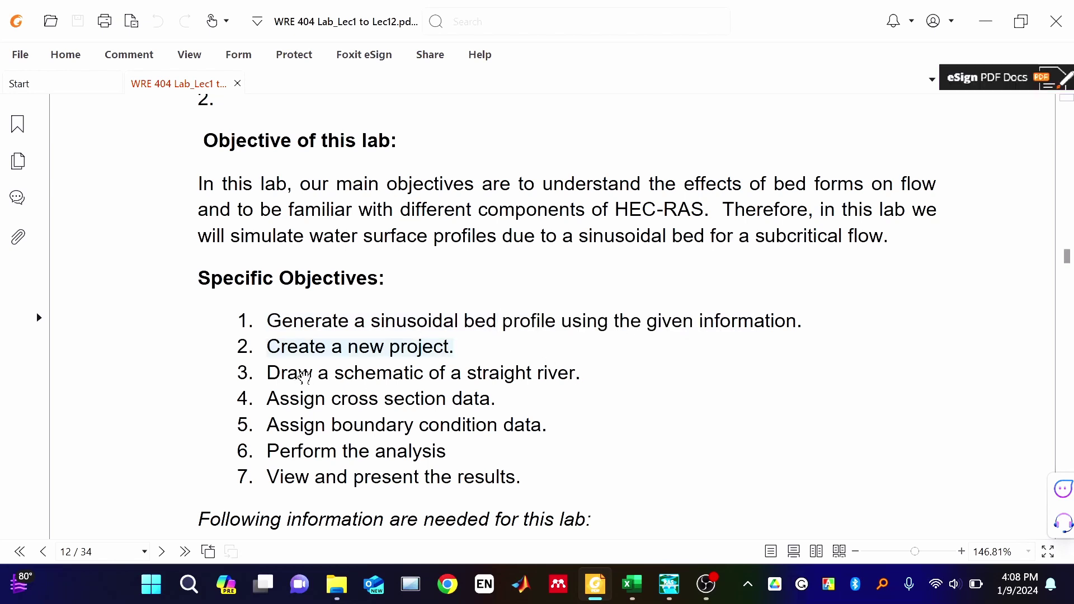
pyautogui.moveTo(266, 373); pyautogui.dragTo(582, 374)
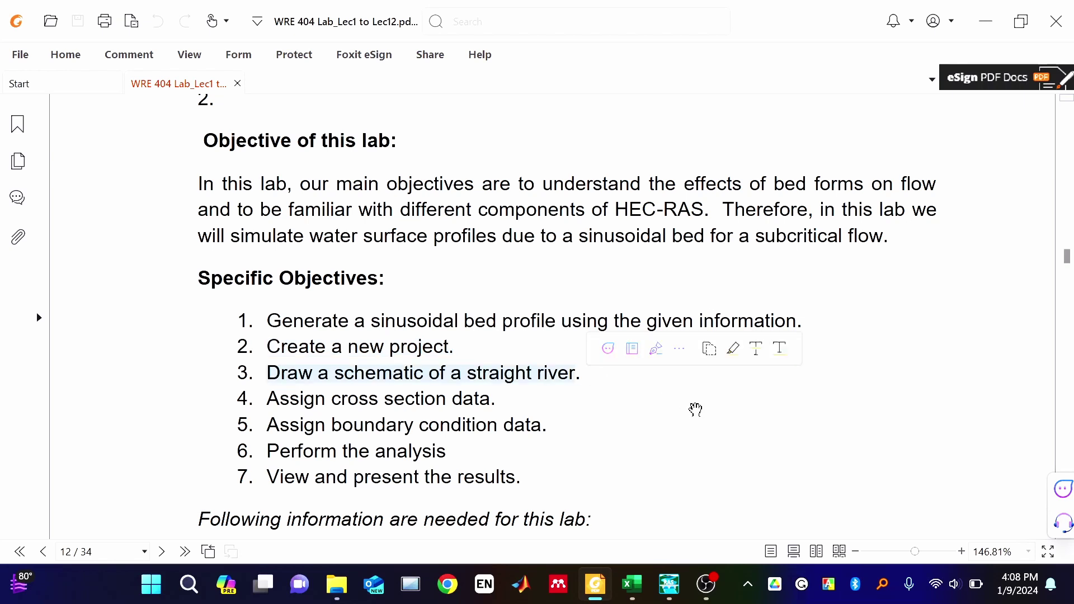
pyautogui.scroll(-3, 671, 411)
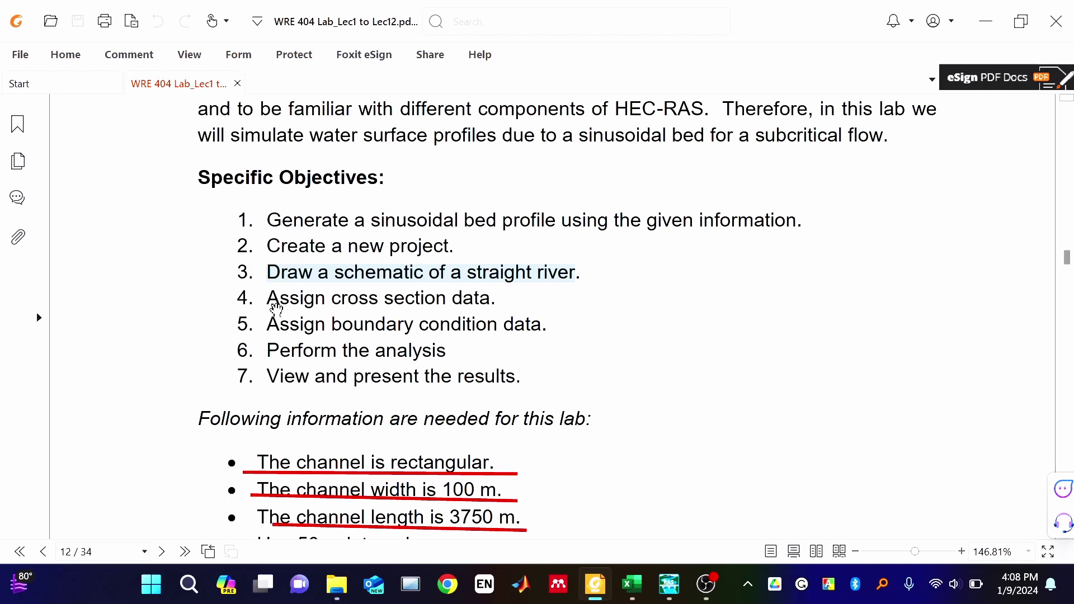
pyautogui.moveTo(293, 297); pyautogui.dragTo(535, 295)
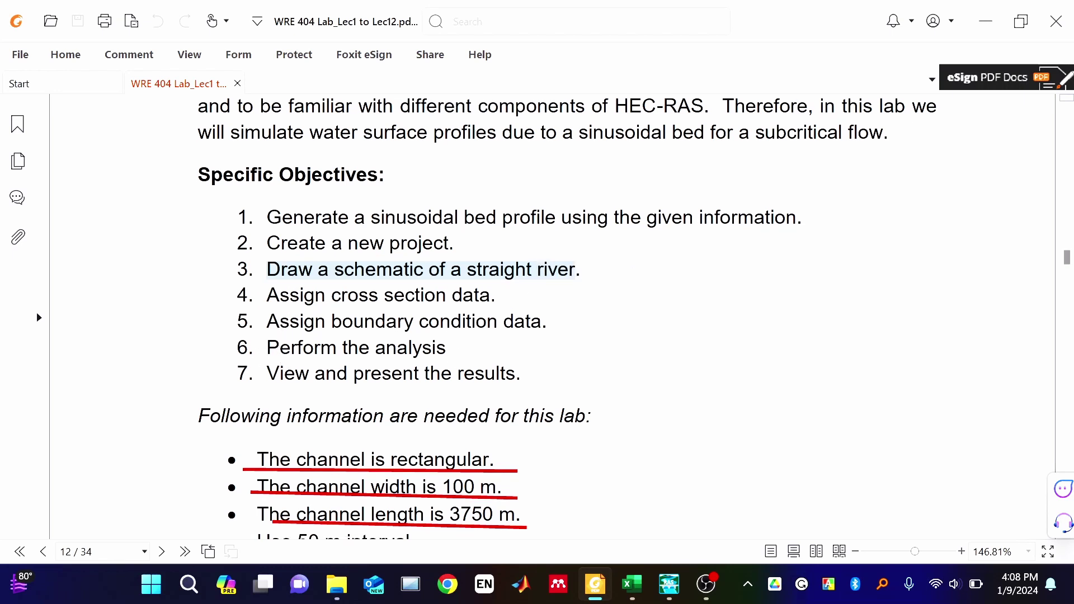
pyautogui.moveTo(268, 348); pyautogui.dragTo(446, 348)
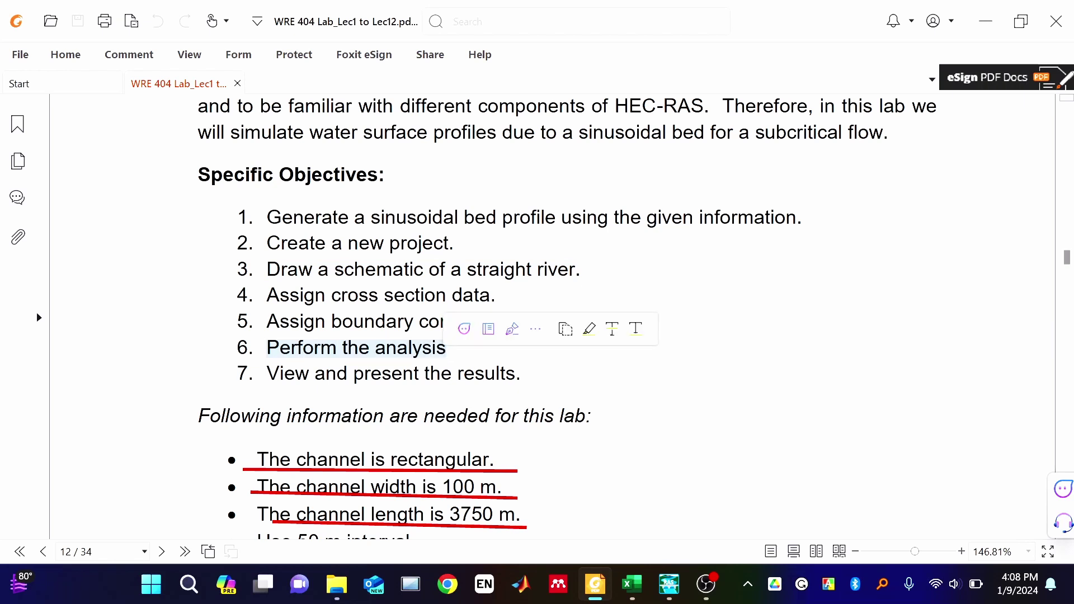
pyautogui.moveTo(268, 373); pyautogui.dragTo(495, 374)
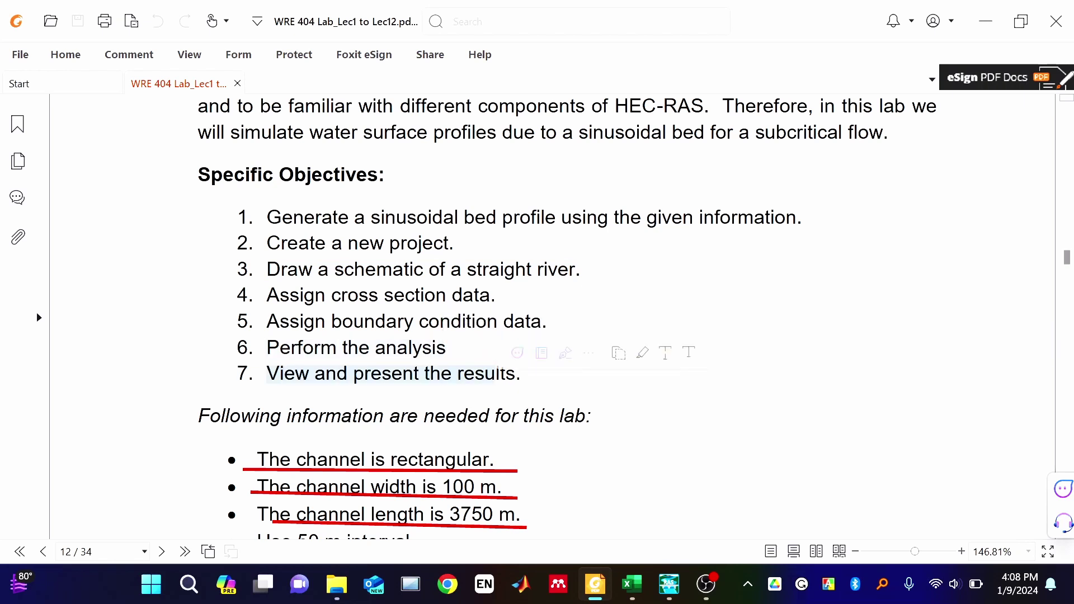
# - Review the channel shape, width, length, interval, Manning's n and discharge in the list of information needed for the lab
pyautogui.scroll(-2, 439, 277)
pyautogui.scroll(-2, 314, 322)
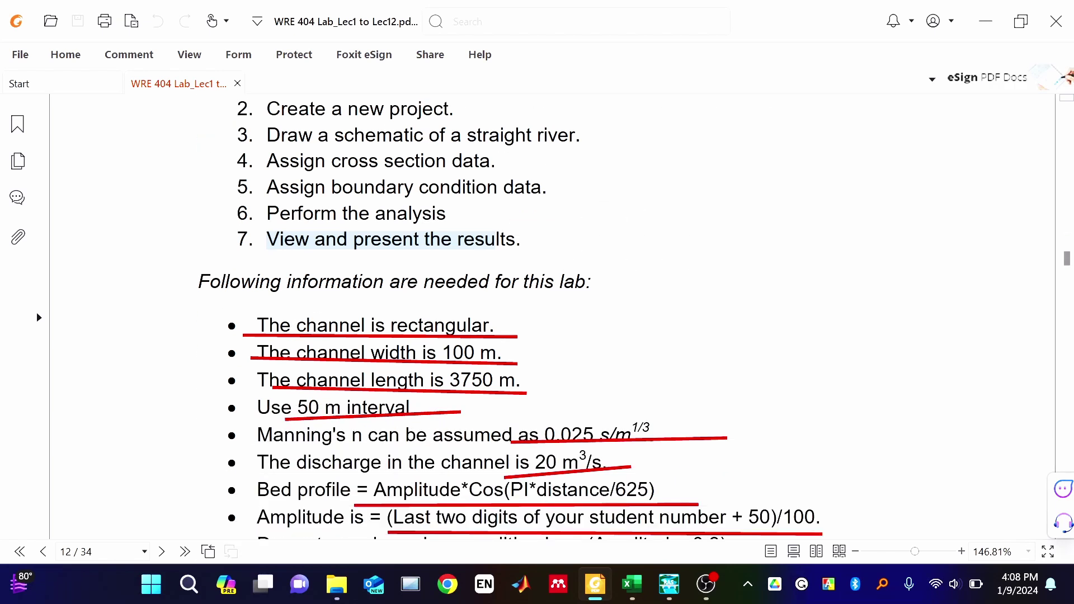
pyautogui.moveTo(372, 326); pyautogui.dragTo(489, 325)
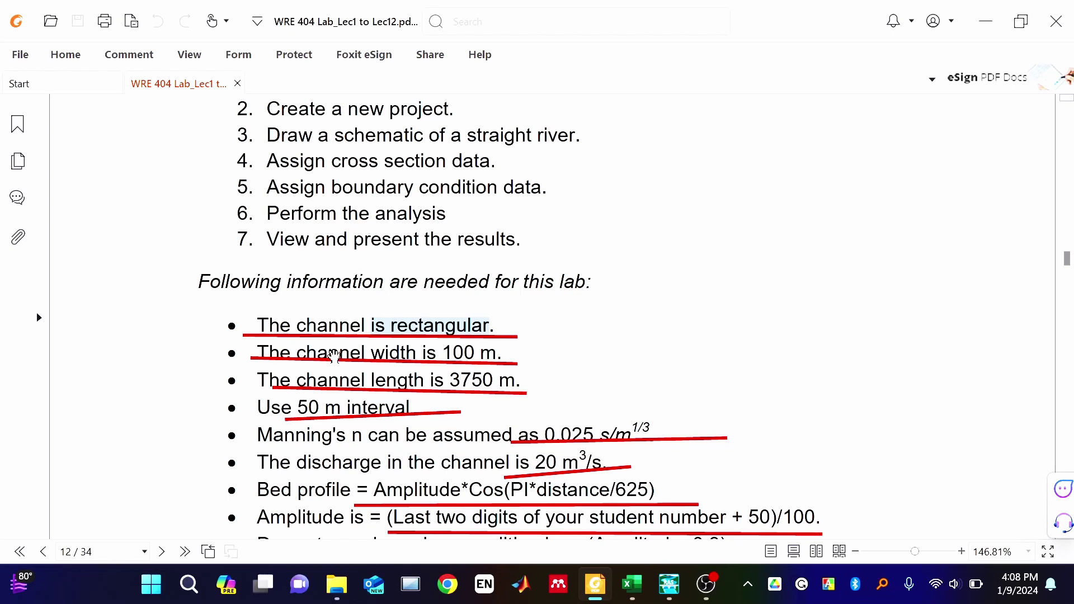
pyautogui.moveTo(399, 352); pyautogui.dragTo(496, 352)
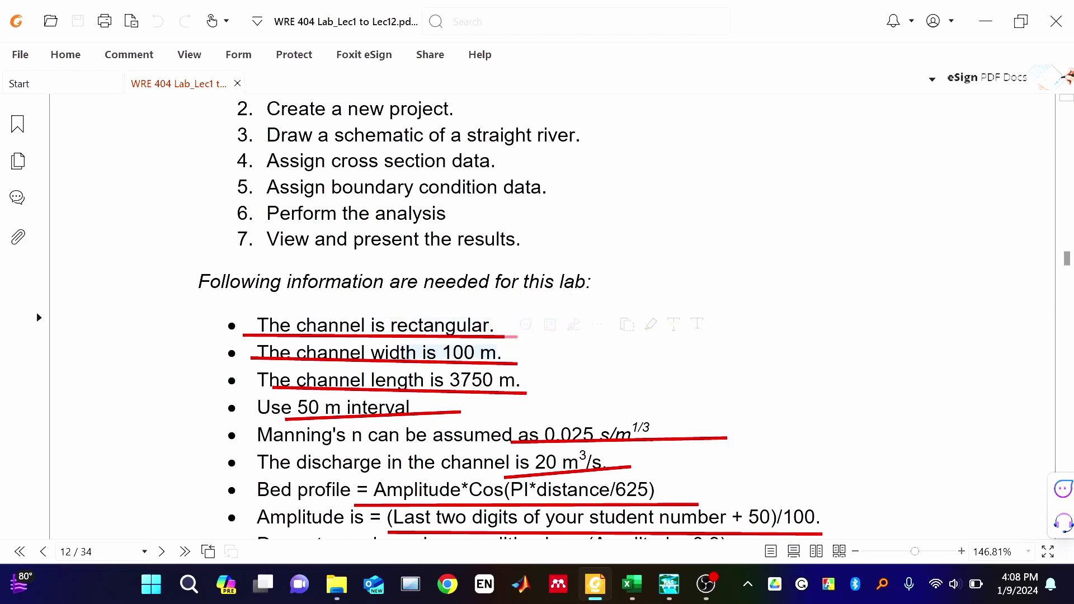
pyautogui.moveTo(430, 381); pyautogui.dragTo(493, 380)
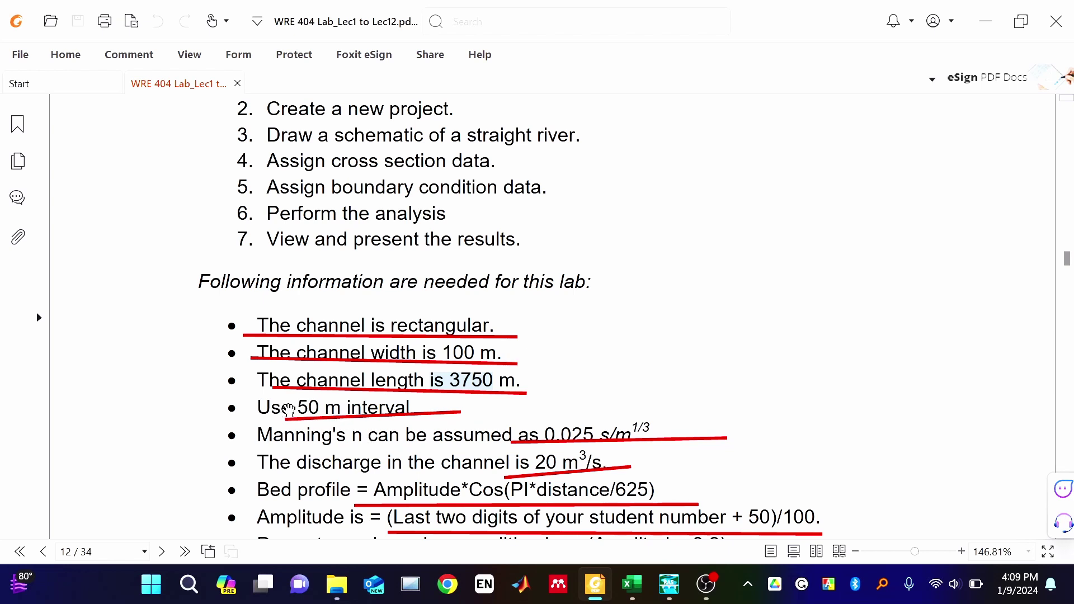
pyautogui.click(288, 410)
pyautogui.moveTo(296, 409); pyautogui.dragTo(411, 408)
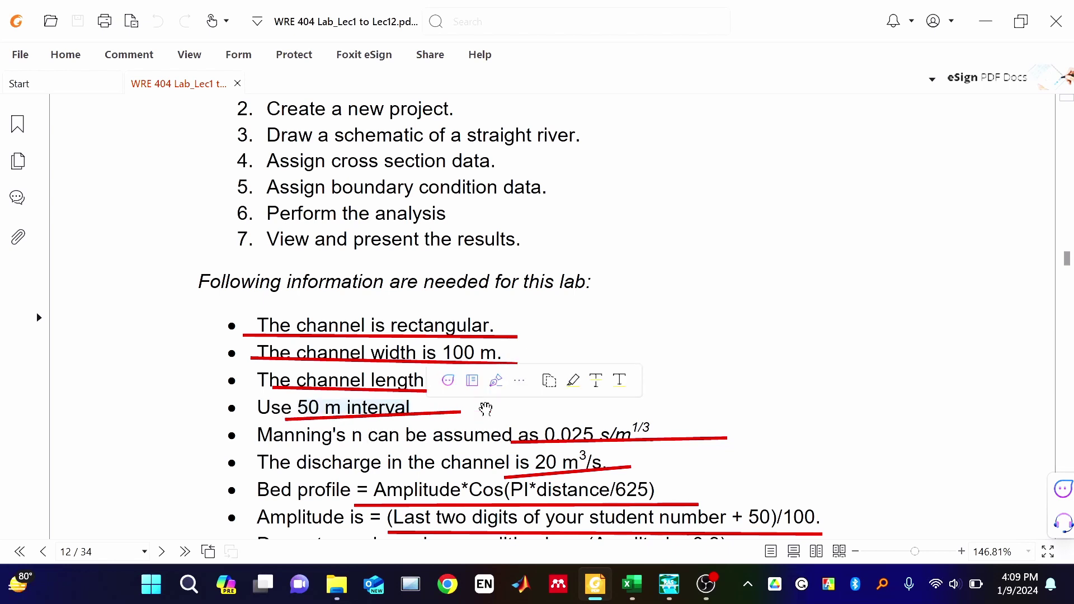
pyautogui.scroll(-1, 484, 426)
pyautogui.scroll(-1, 484, 426)
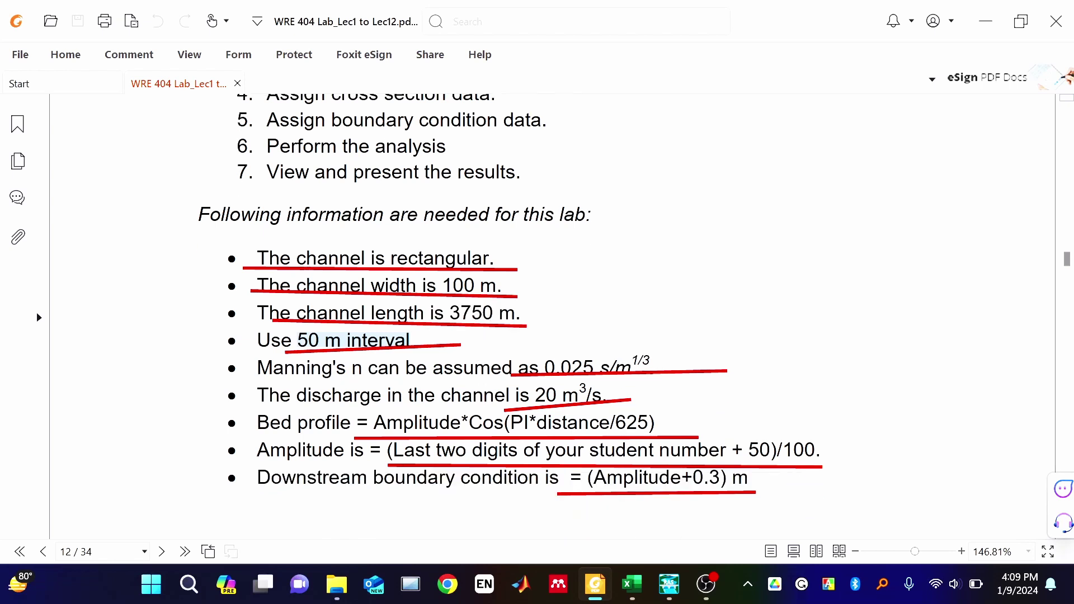
pyautogui.moveTo(544, 367); pyautogui.dragTo(594, 367)
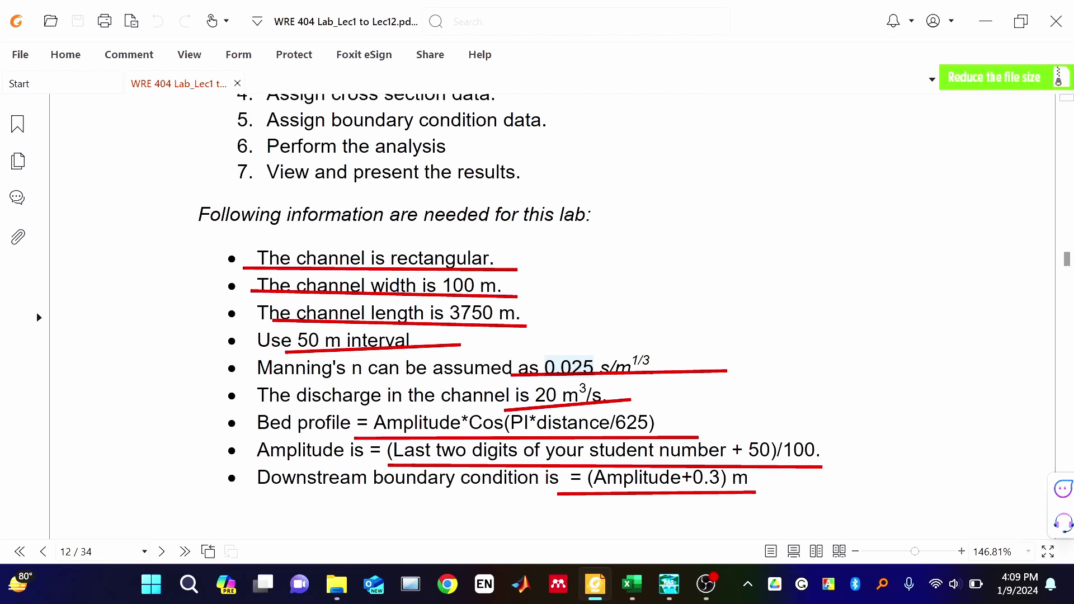
pyautogui.moveTo(536, 395); pyautogui.dragTo(557, 395)
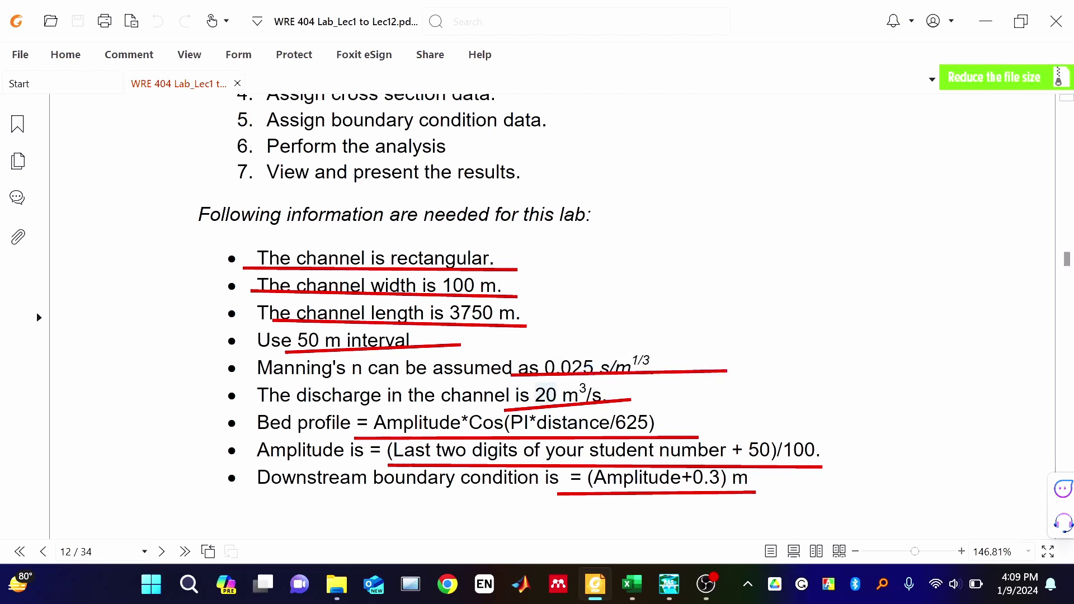
# - Examine the bed profile, amplitude and downstream boundary condition formulas in the lab's information list
pyautogui.moveTo(373, 422); pyautogui.dragTo(648, 423)
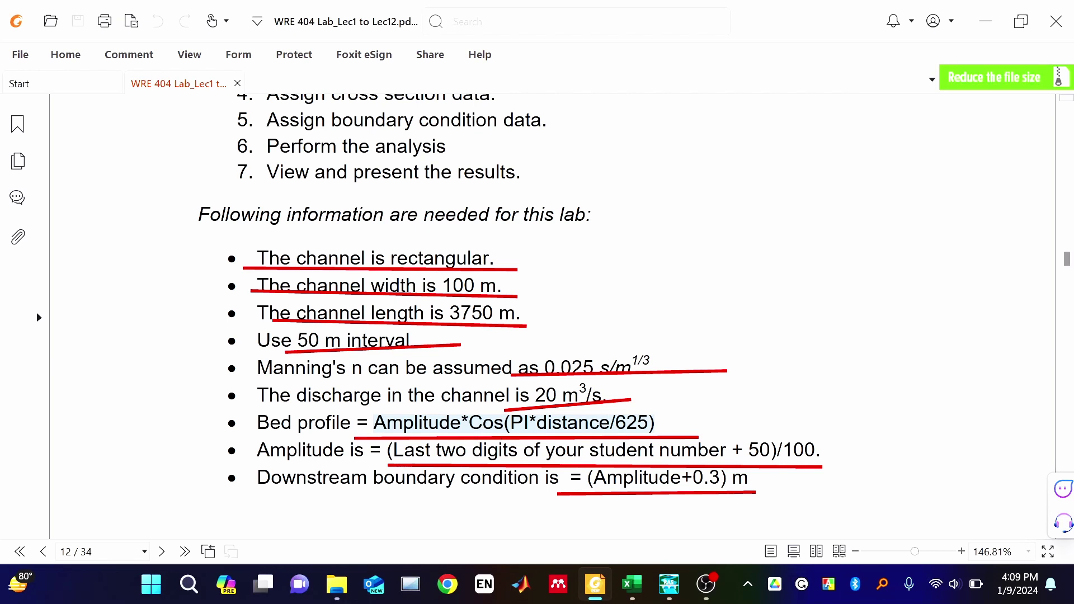
pyautogui.click(589, 428)
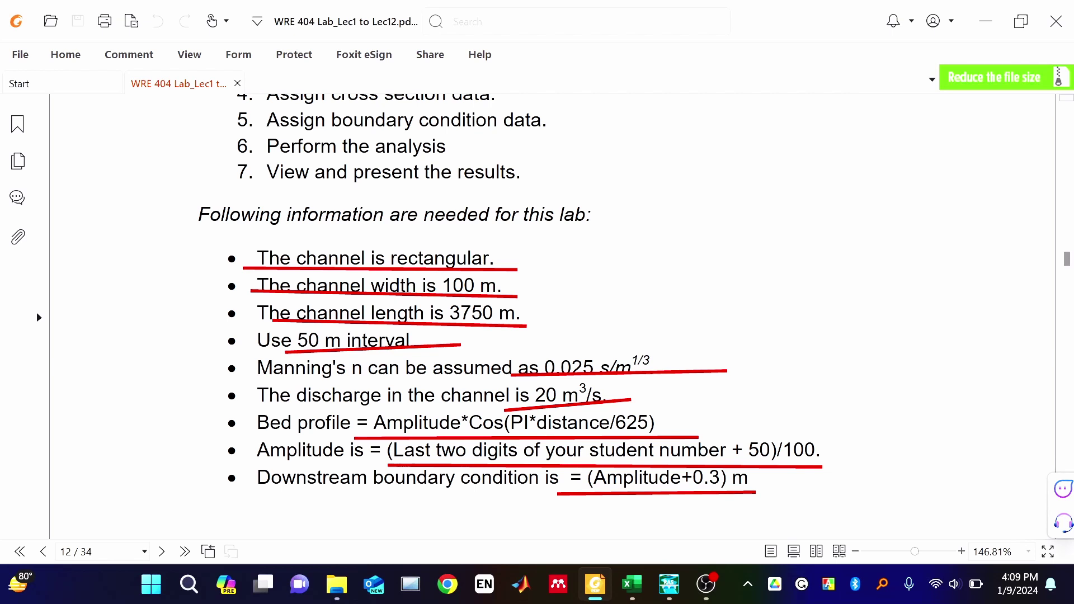
pyautogui.moveTo(616, 424); pyautogui.dragTo(655, 423)
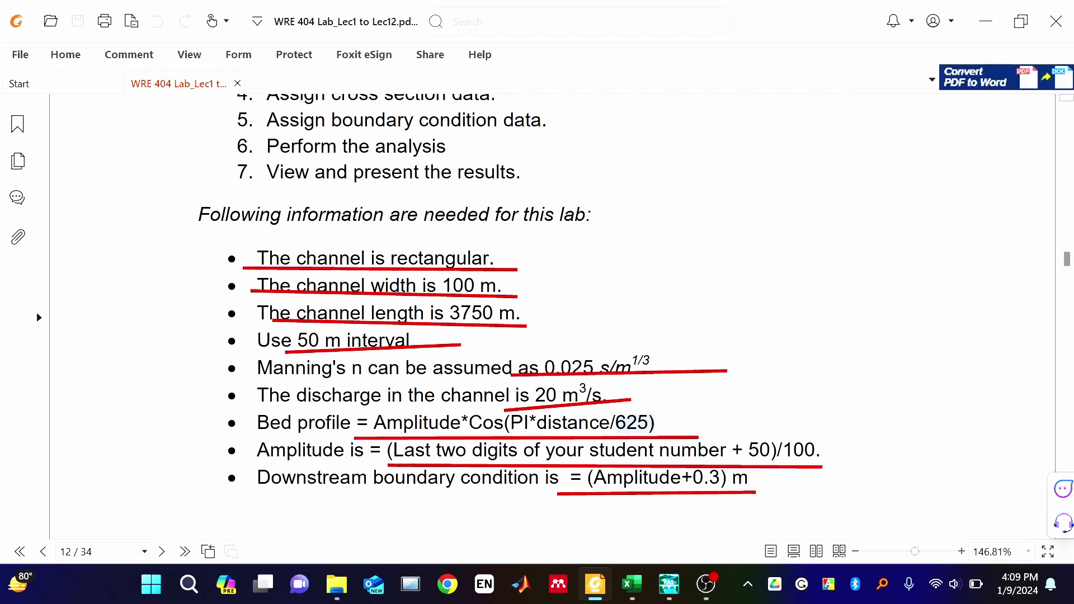
pyautogui.moveTo(387, 450); pyautogui.dragTo(770, 450)
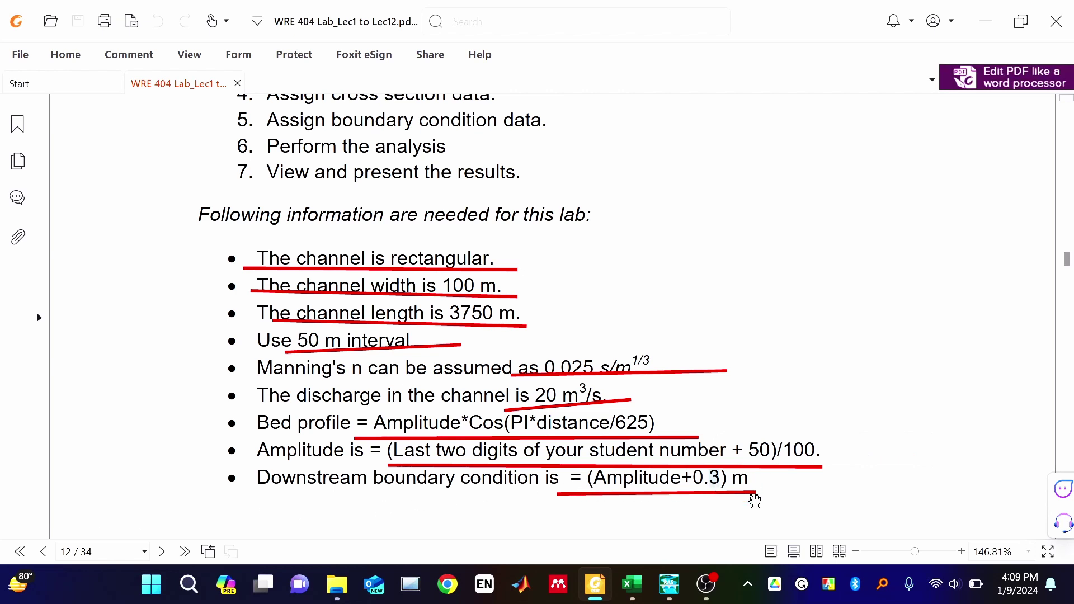
pyautogui.scroll(-2, 761, 492)
pyautogui.scroll(-9, 761, 492)
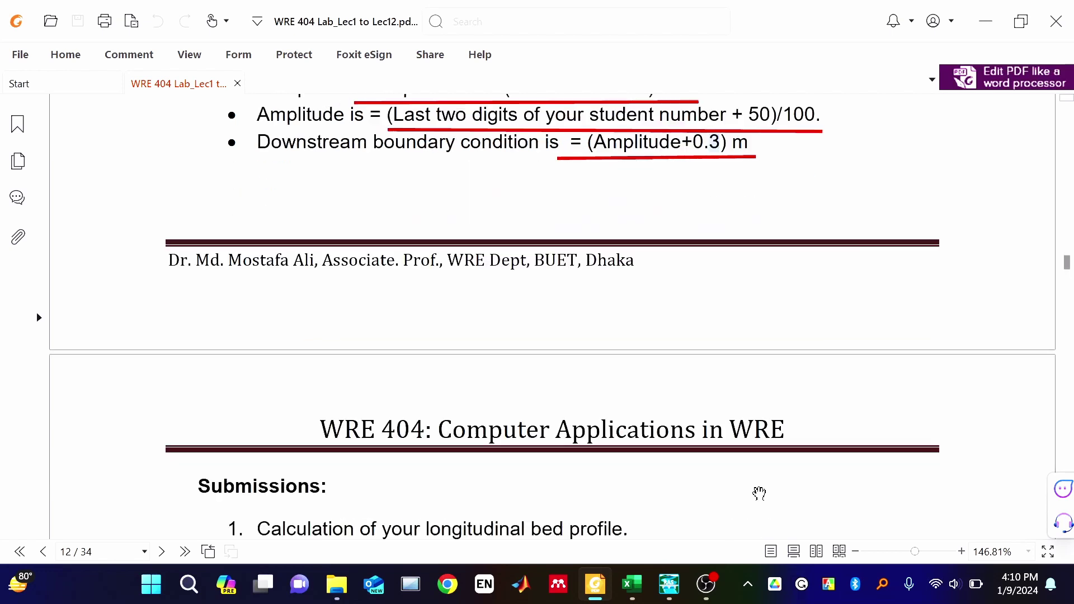
pyautogui.scroll(6, 758, 495)
pyautogui.scroll(9, 756, 491)
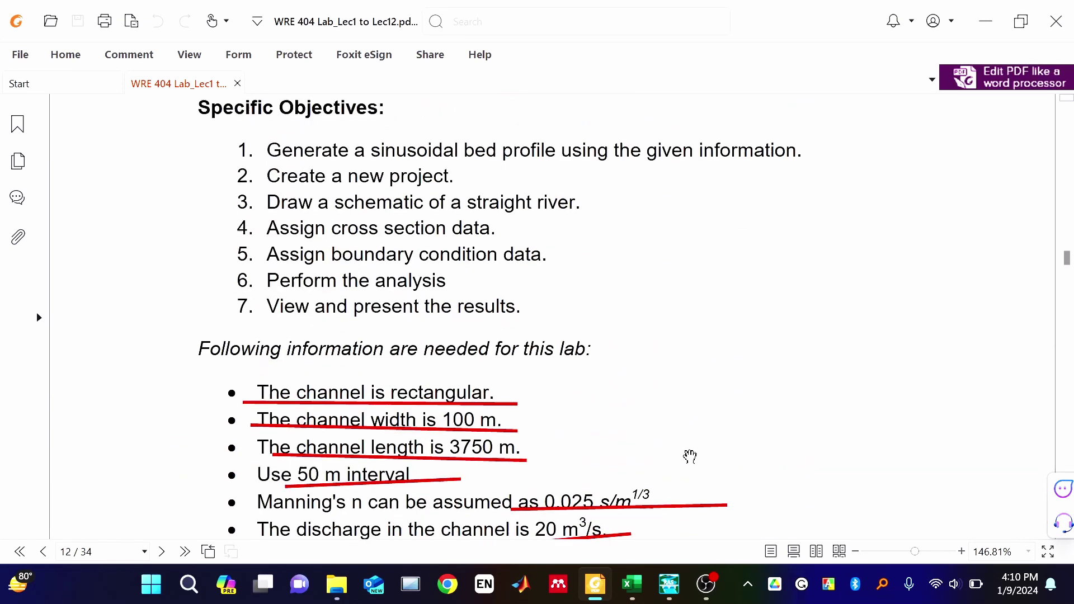
pyautogui.scroll(-2, 684, 454)
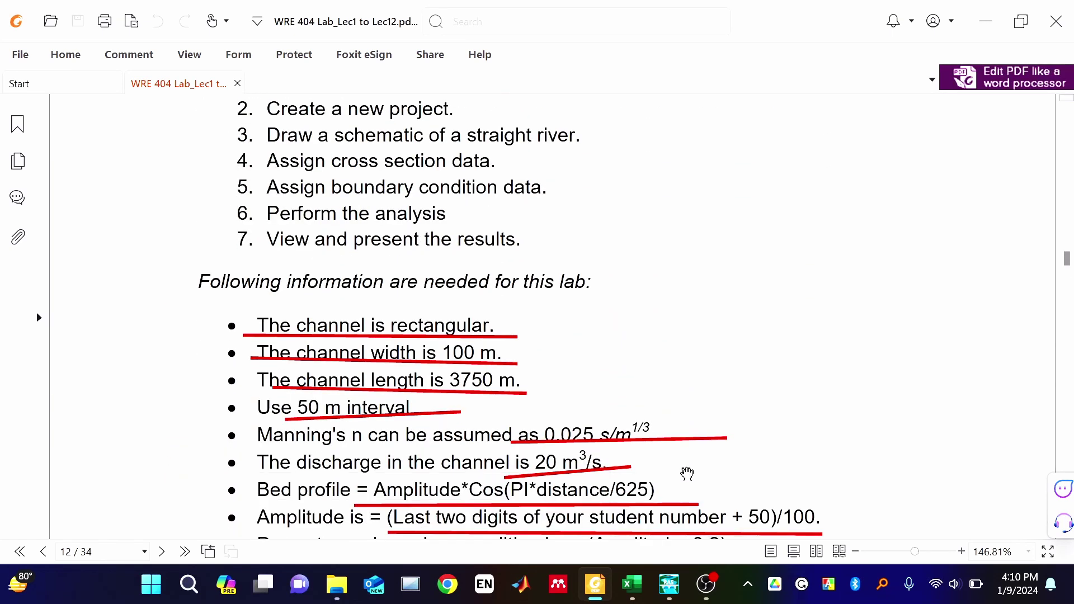
# - Switch to the Bed elevation workbook in Excel and tile it side by side with the lab PDF, keeping the channel data readable
pyautogui.click(632, 584)
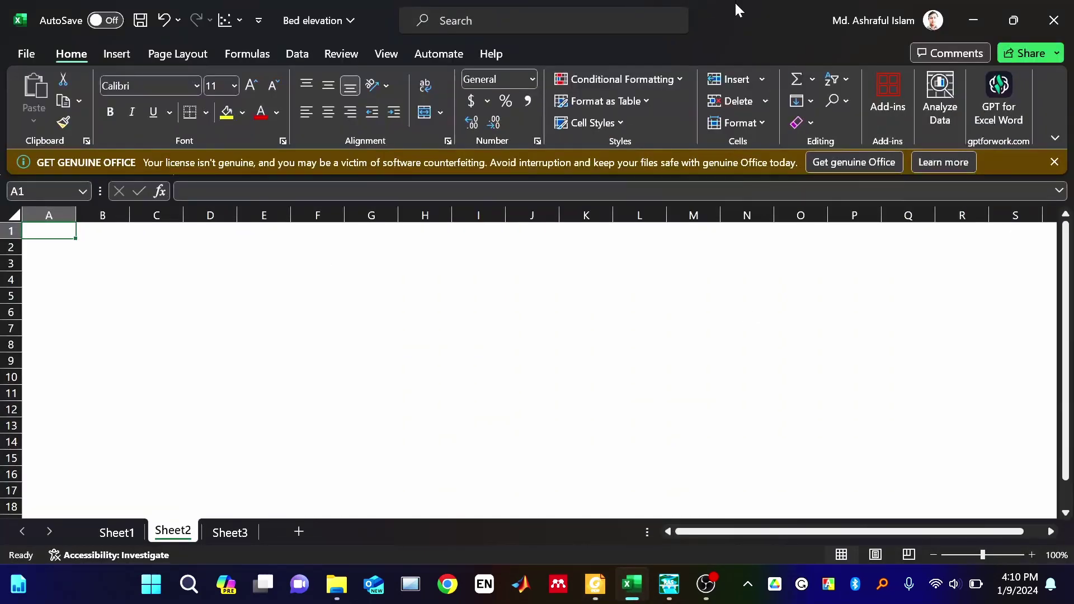
pyautogui.moveTo(758, 11); pyautogui.dragTo(1071, 190)
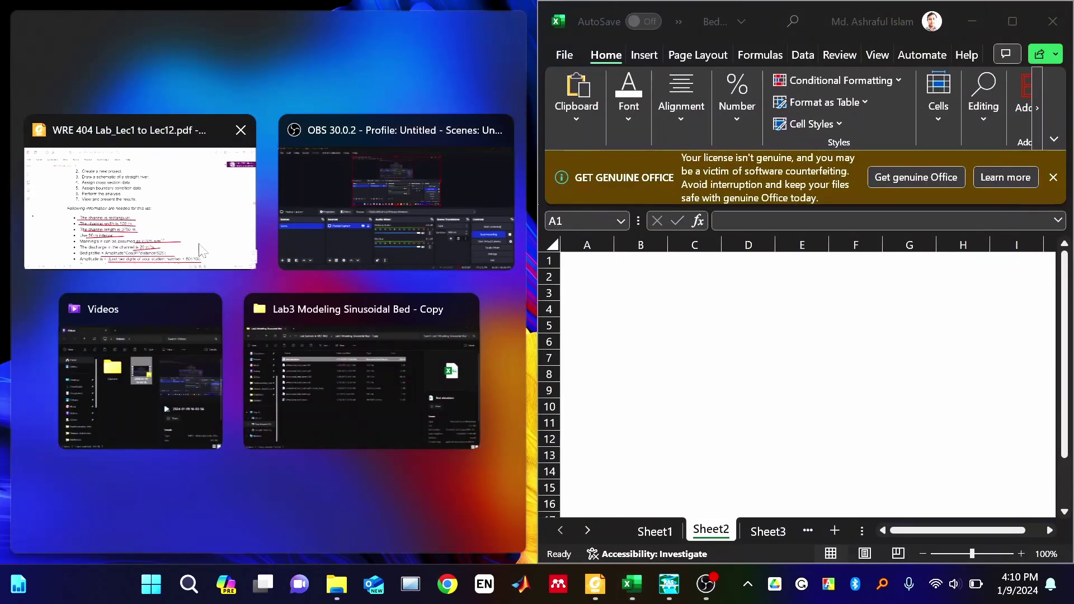
pyautogui.click(140, 185)
pyautogui.click(603, 264)
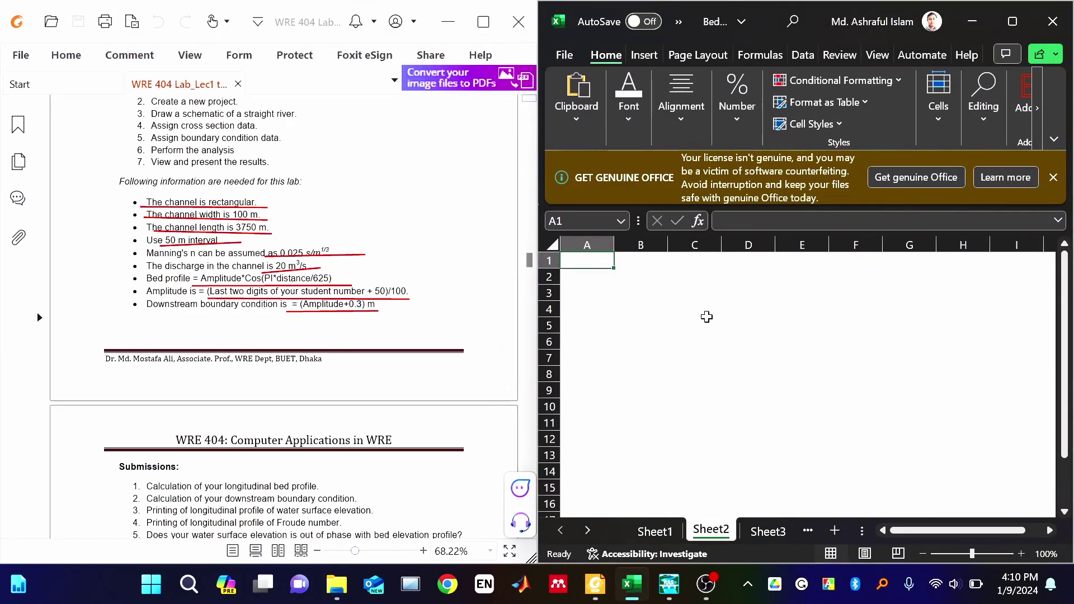
pyautogui.scroll(1, 392, 296)
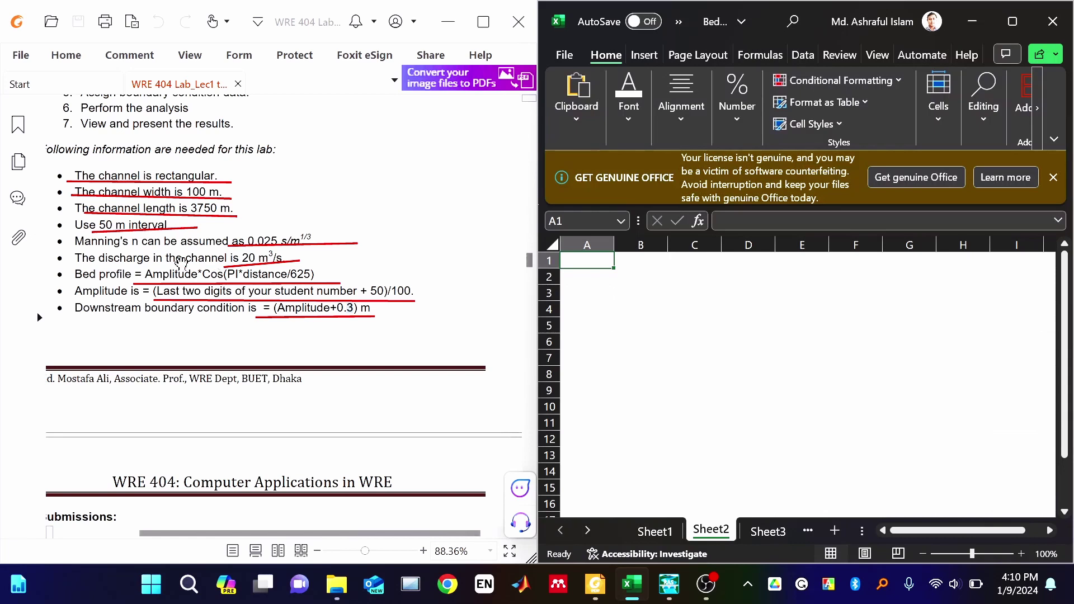
pyautogui.scroll(1, 174, 261)
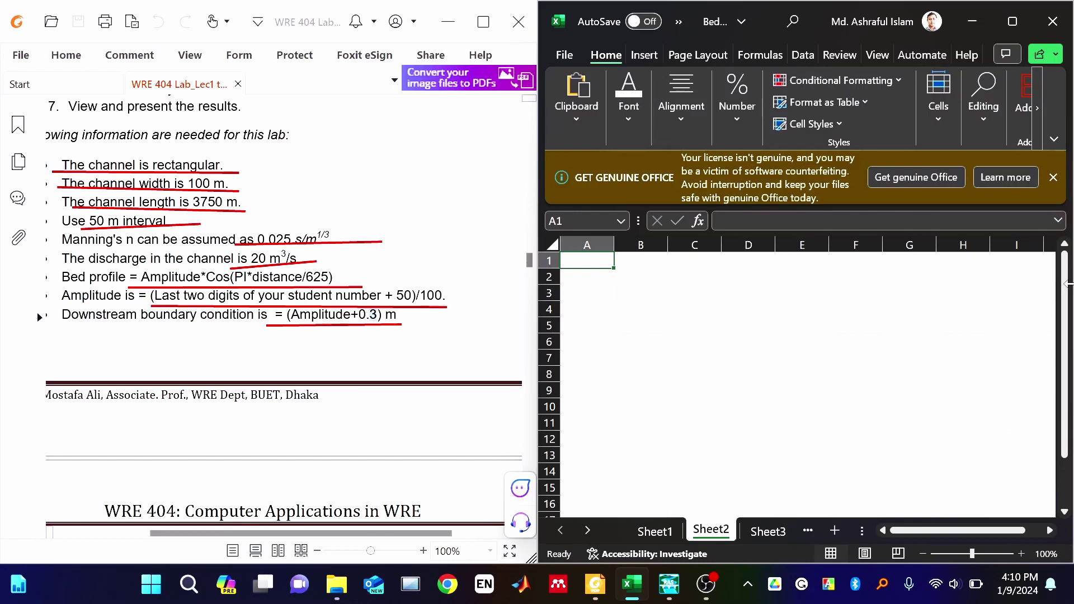
# - Enter the amplitude value 0.5 in cell B1 of Sheet2
pyautogui.write('=')
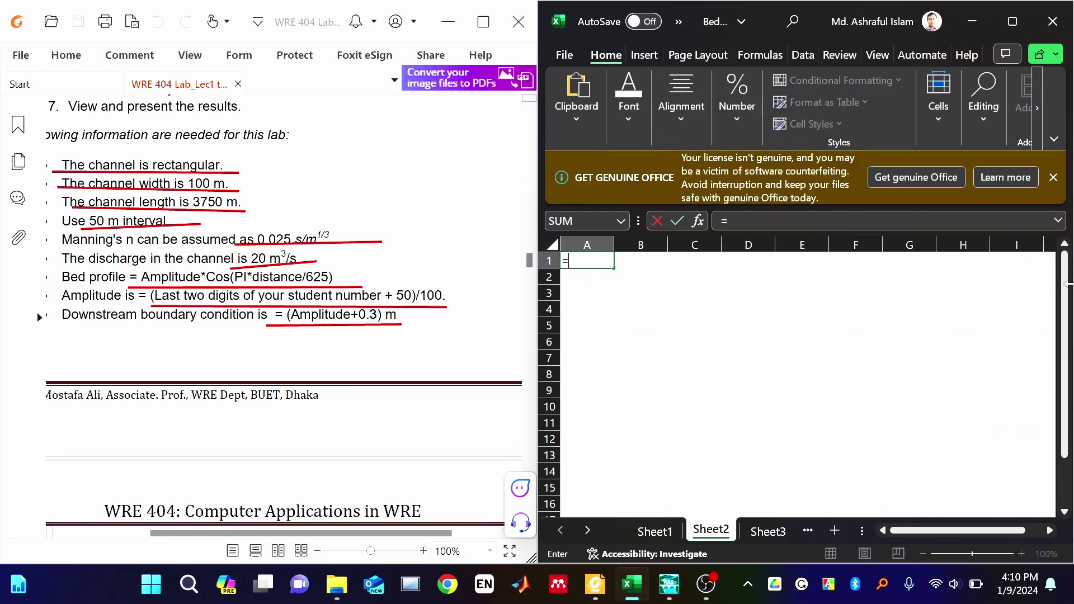
pyautogui.press('BackSpace')
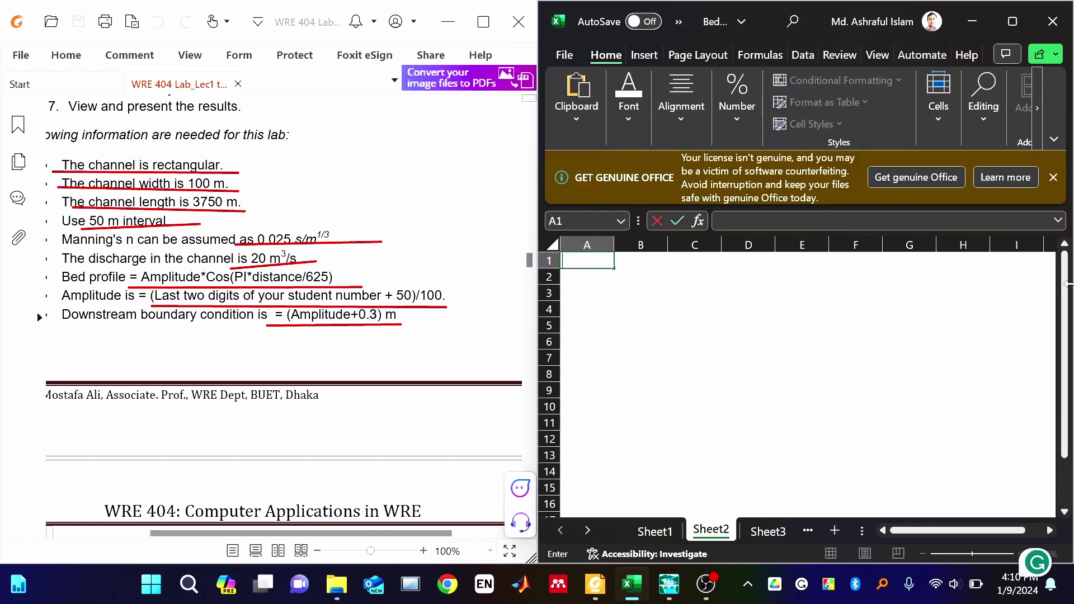
pyautogui.press('Tab')
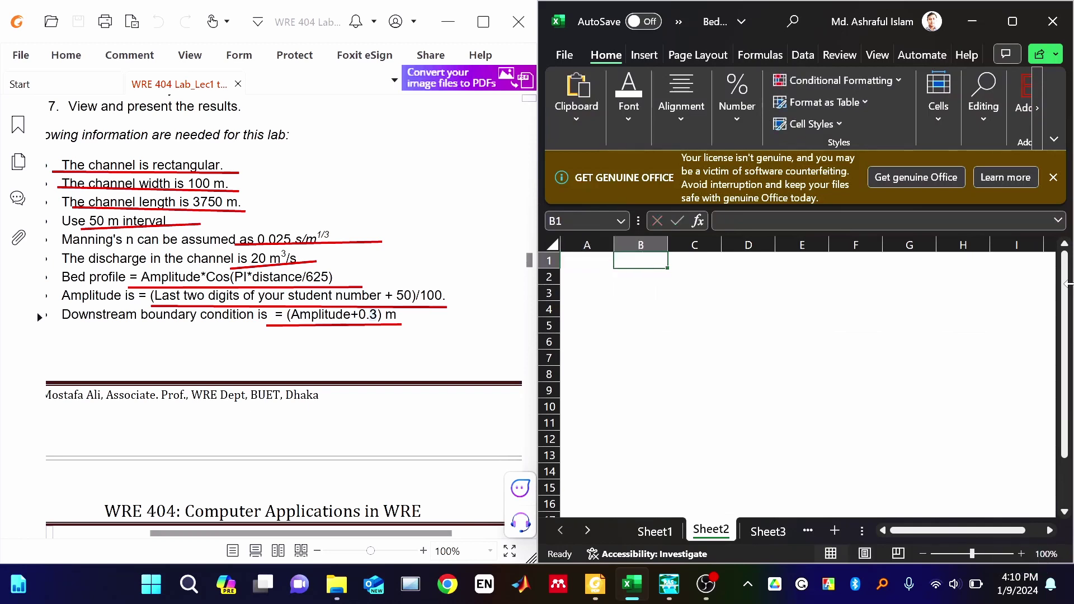
pyautogui.write('0.5')
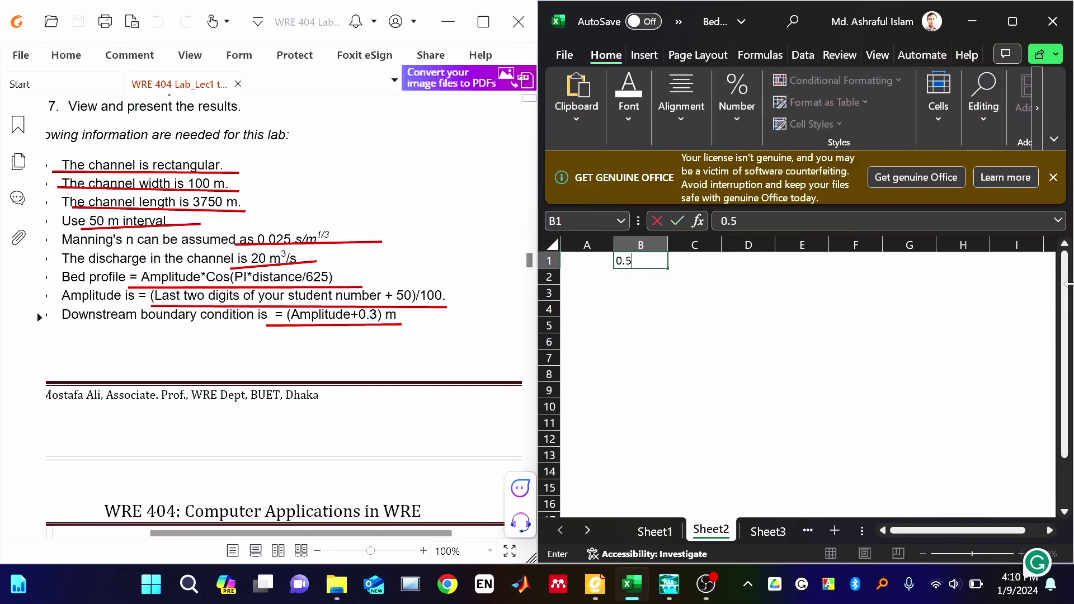
pyautogui.press('Return')
# - Enter the column heading Distance in cell A1 of Sheet2
pyautogui.hotkey('ctrl', 'Home')
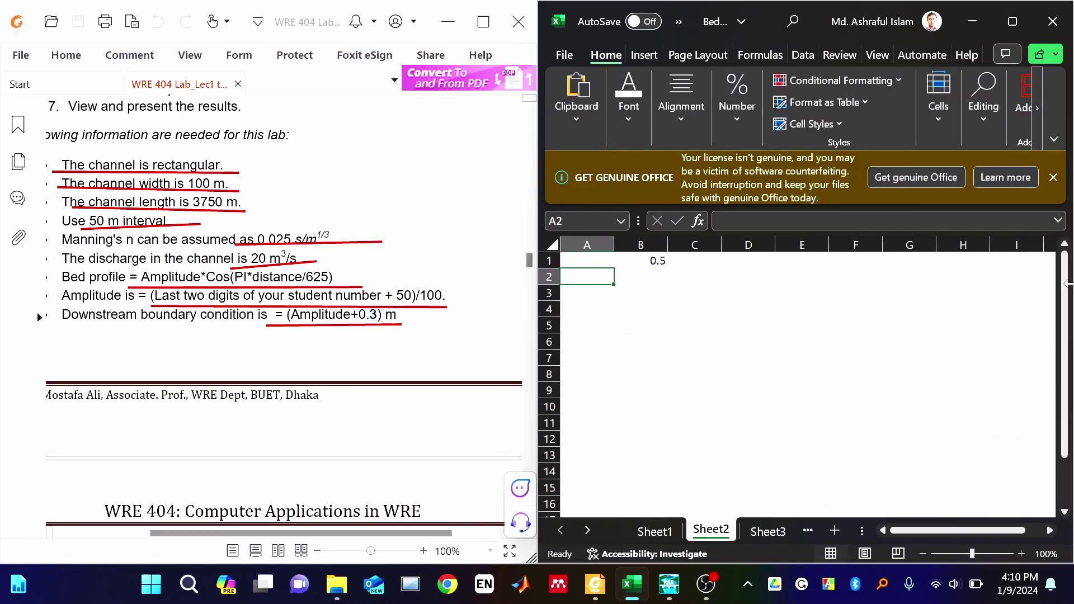
pyautogui.write('D')
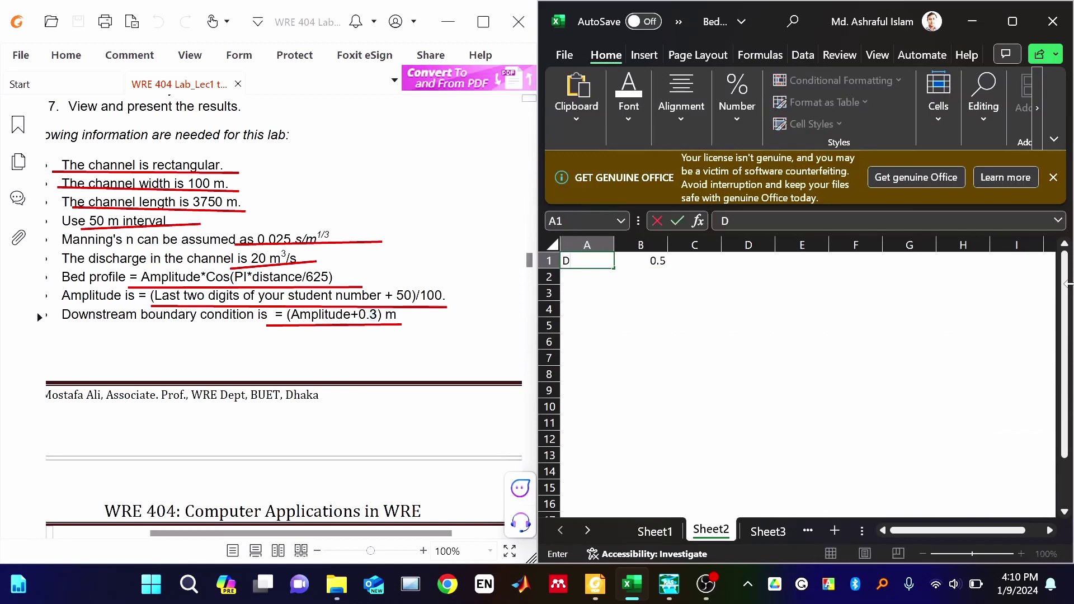
pyautogui.write('istance')
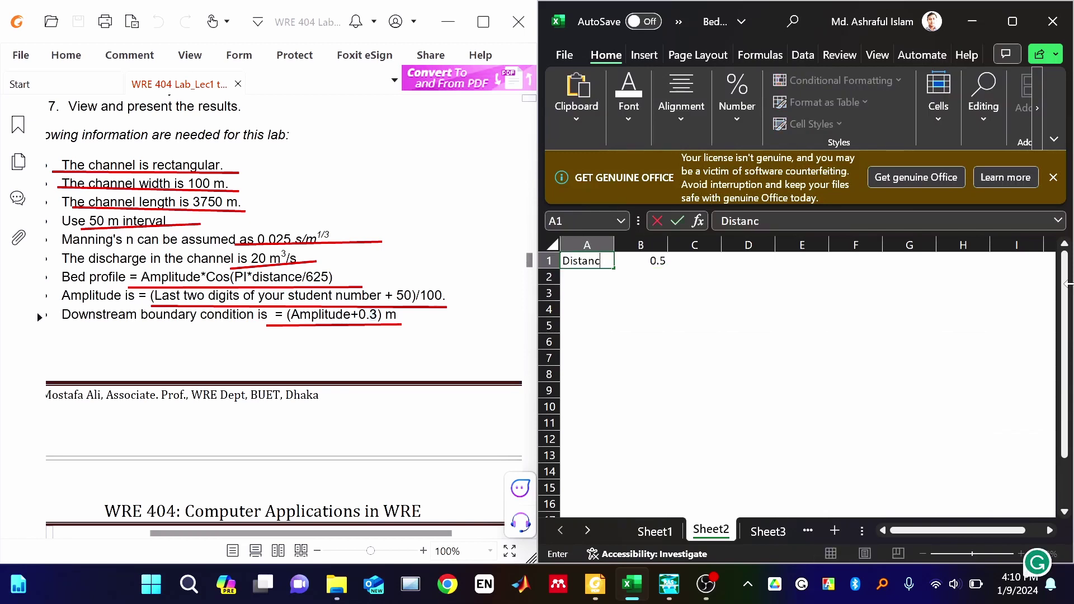
pyautogui.press('Return')
# - Enter the distances 0, 50 and 100 from cell A2 down and extend the 50 m series to 700 in row 16
pyautogui.write('0')
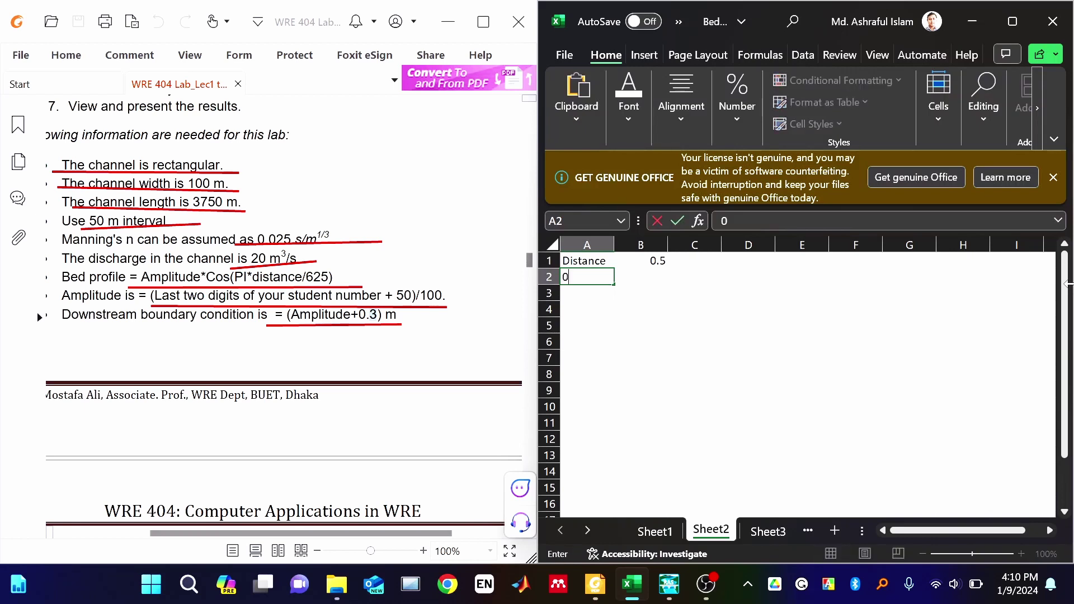
pyautogui.press('Return')
pyautogui.write('50')
pyautogui.press('Return')
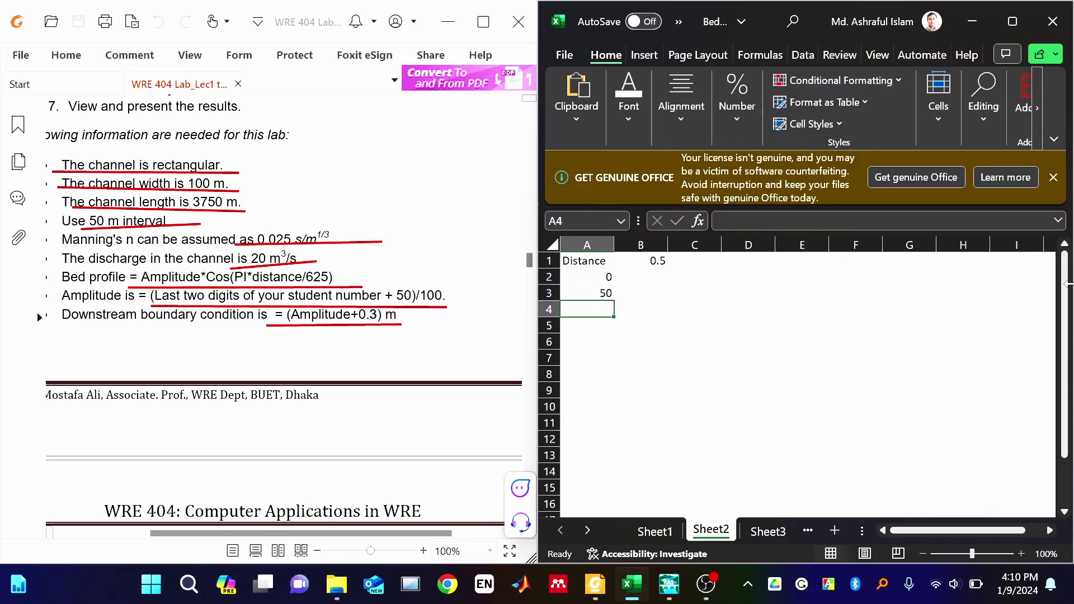
pyautogui.write('100')
pyautogui.press('Return')
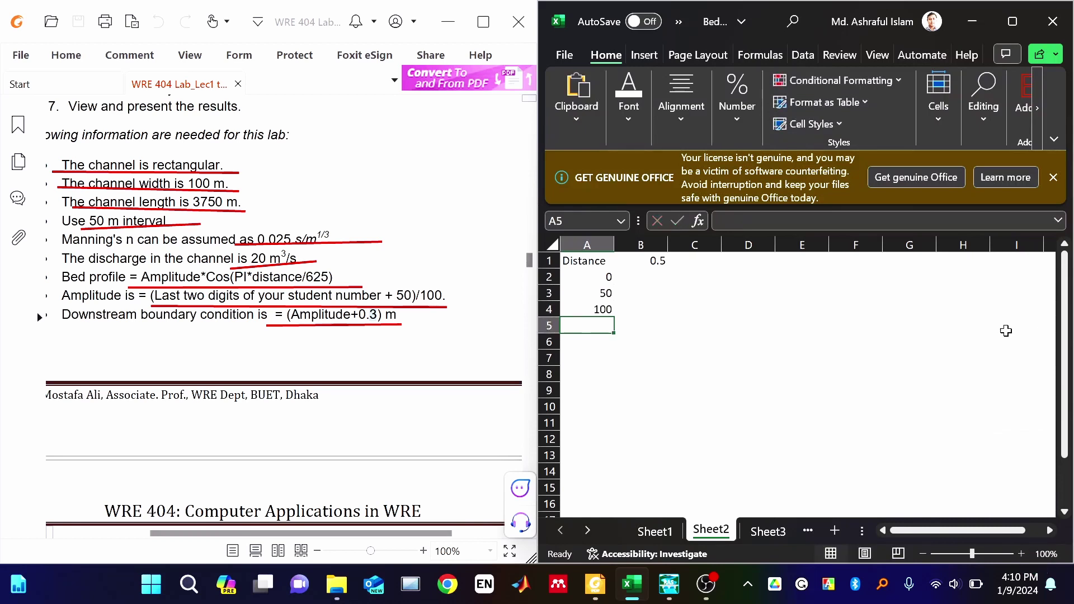
pyautogui.moveTo(609, 275); pyautogui.dragTo(607, 510)
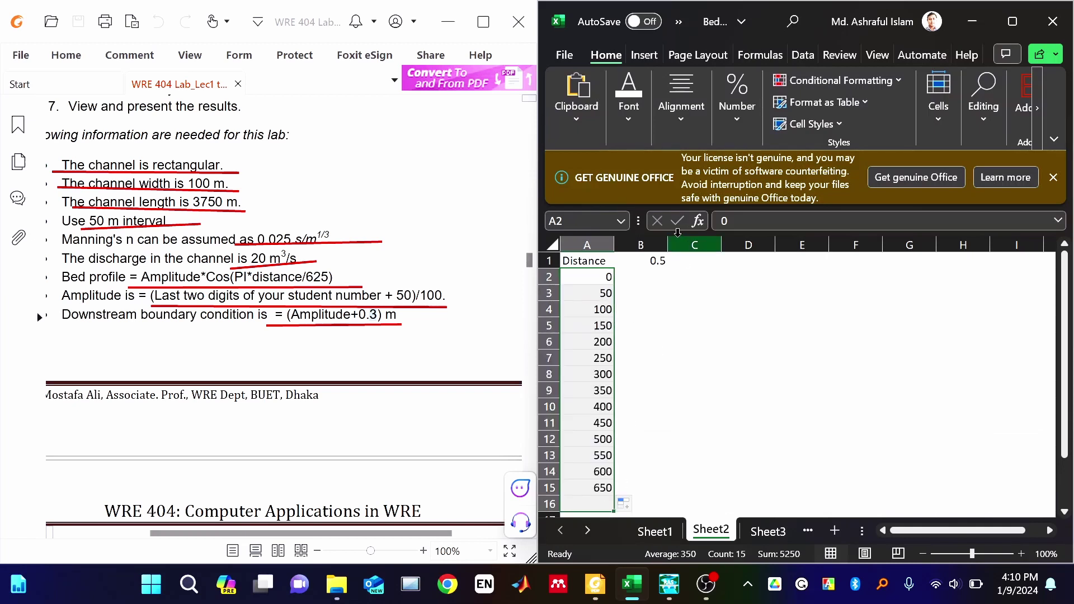
# - Enter the bed profile formula =B1*COS(PI()*A2/625) in cell B2 and fill it down to row 16
pyautogui.click(651, 274)
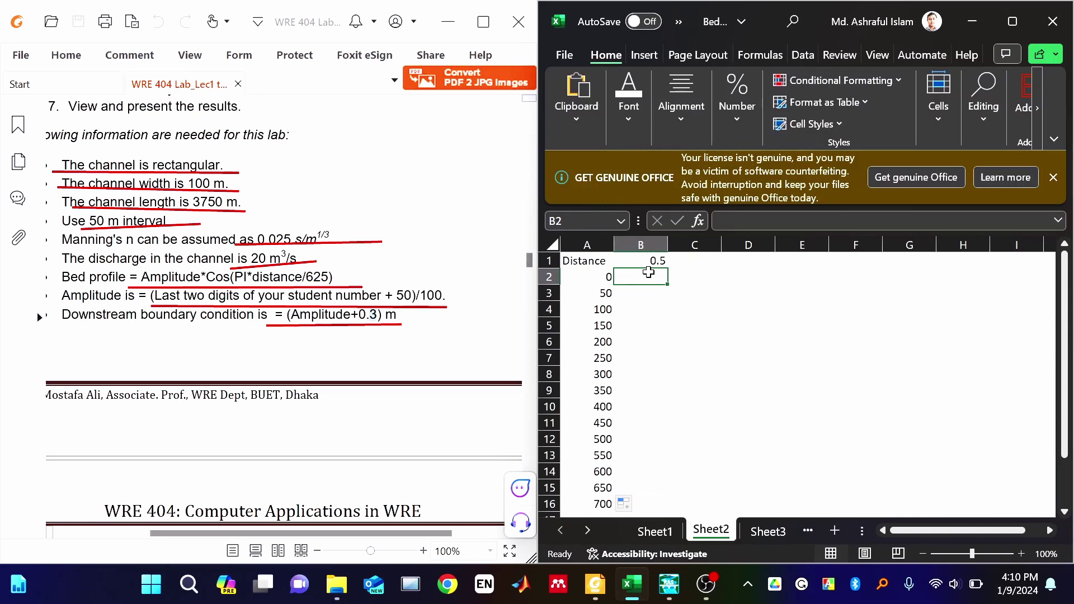
pyautogui.write('=')
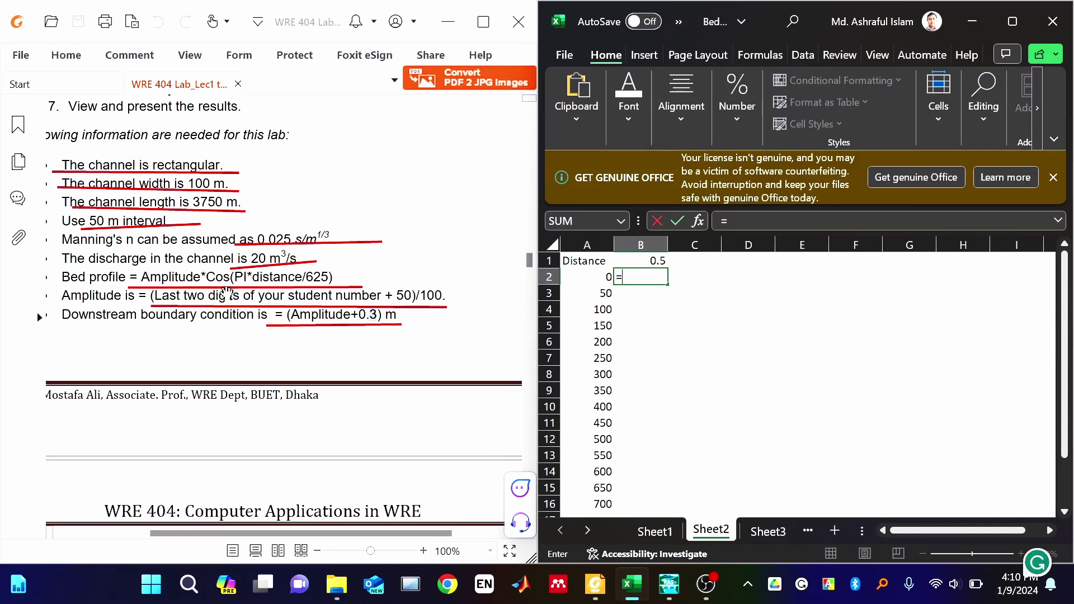
pyautogui.click(645, 260)
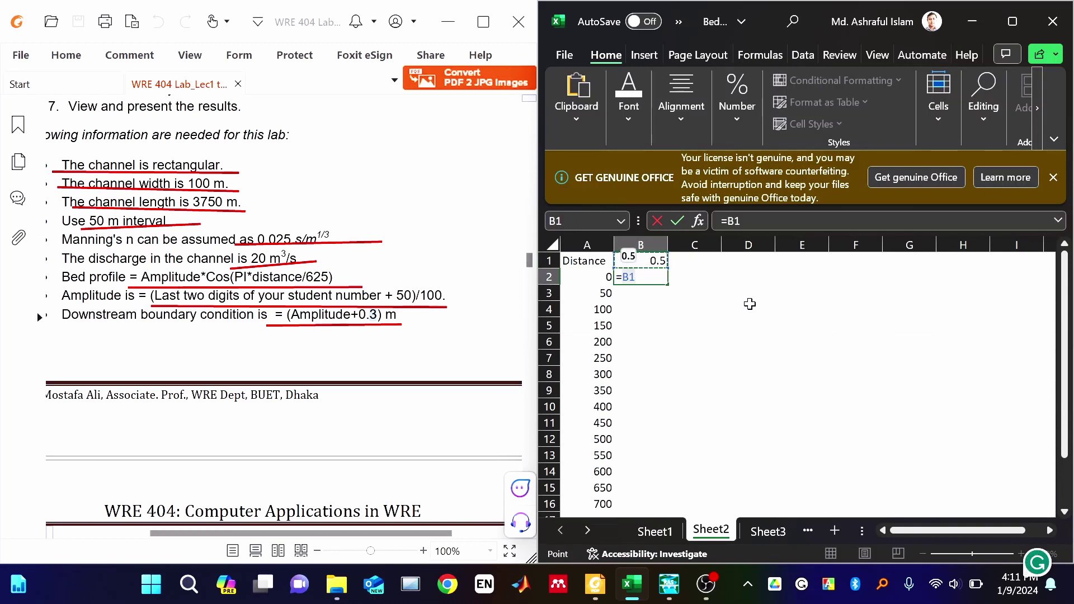
pyautogui.write('*')
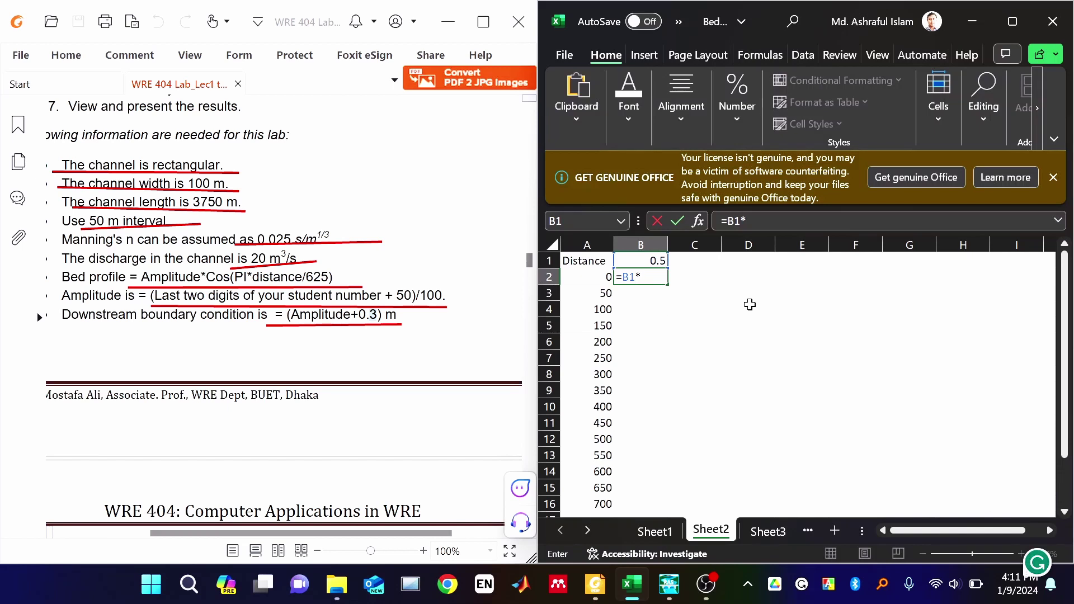
pyautogui.write('cos')
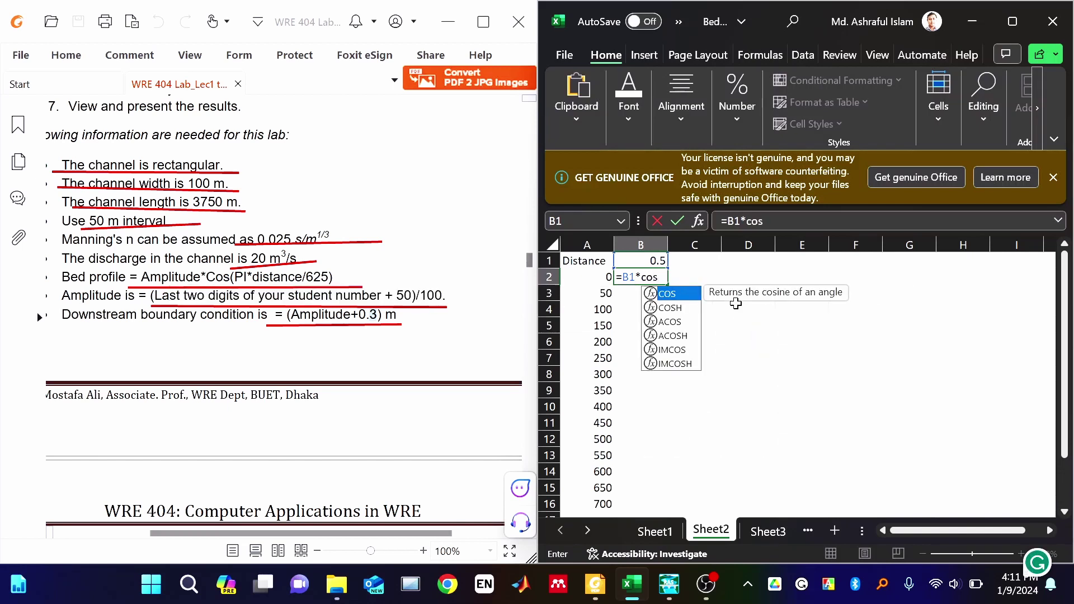
pyautogui.write('(')
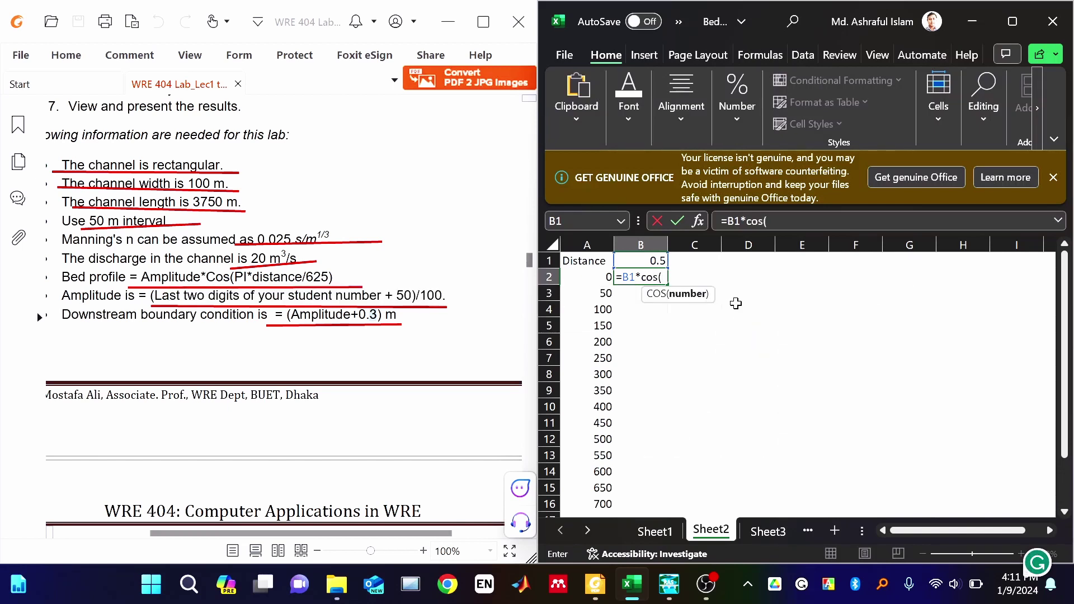
pyautogui.write('pi()')
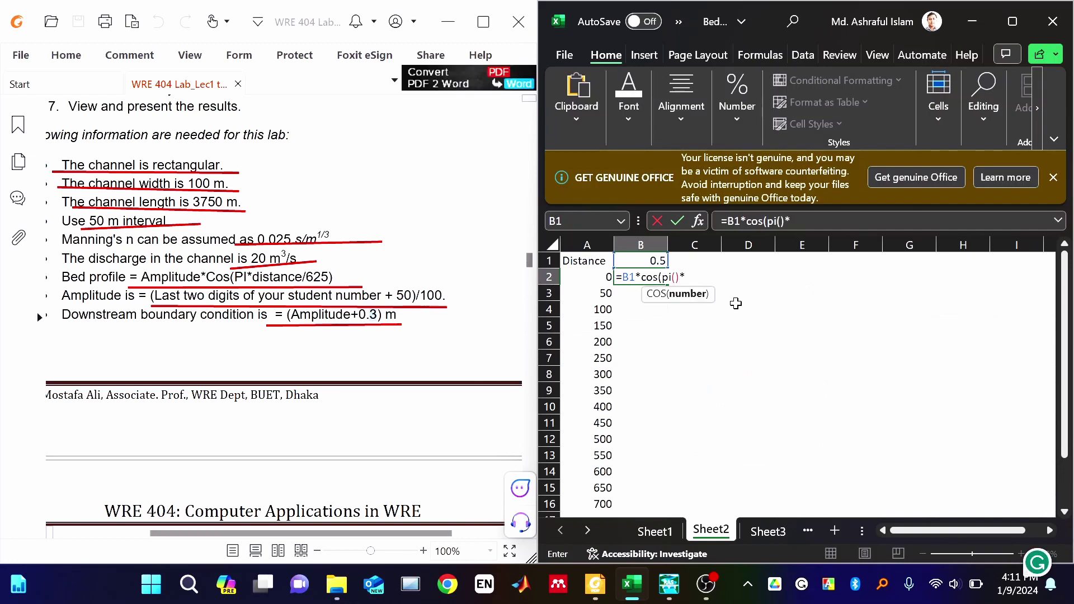
pyautogui.write('*')
pyautogui.click(608, 277)
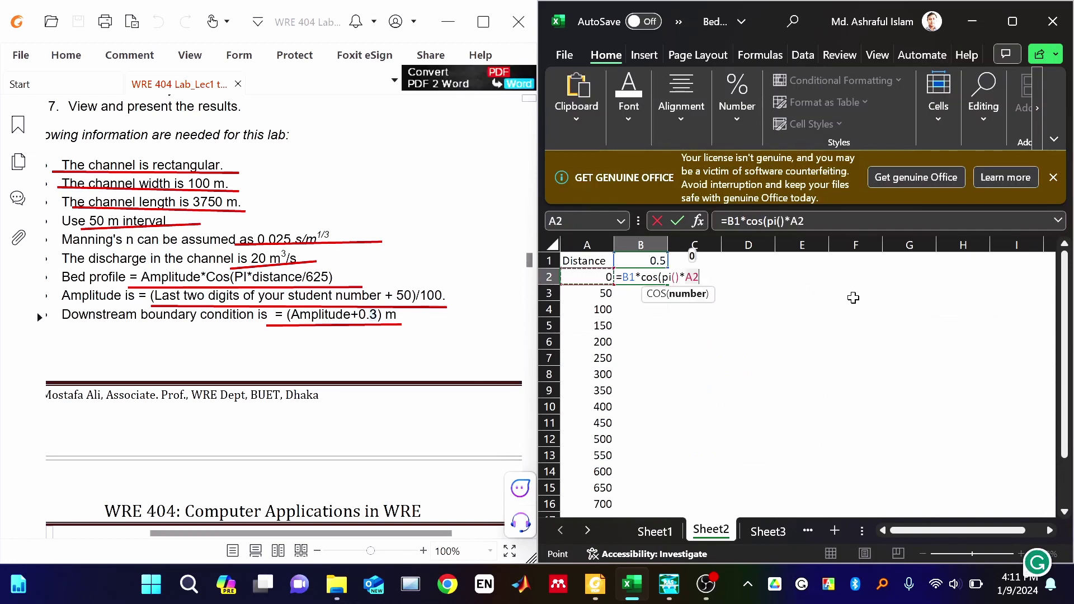
pyautogui.write('/')
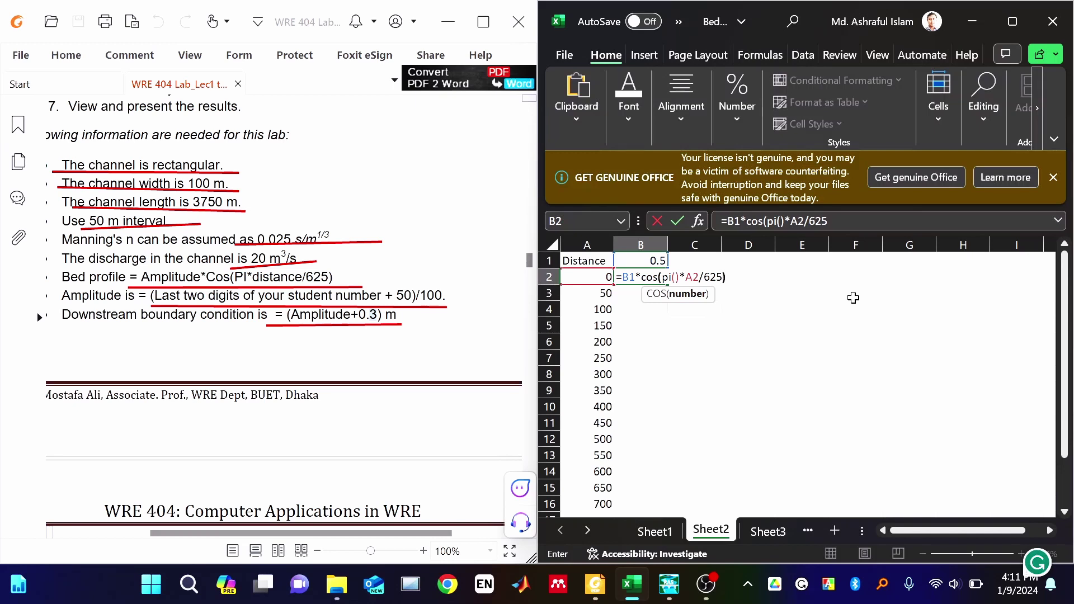
pyautogui.write('625)')
pyautogui.press('Return')
pyautogui.click(654, 276)
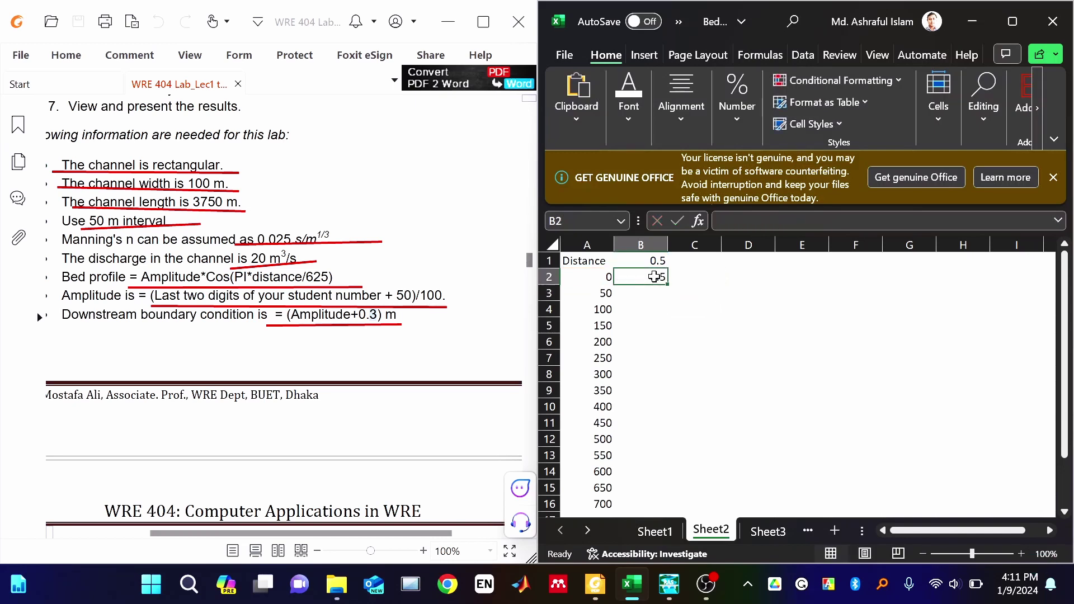
pyautogui.doubleClick(668, 285)
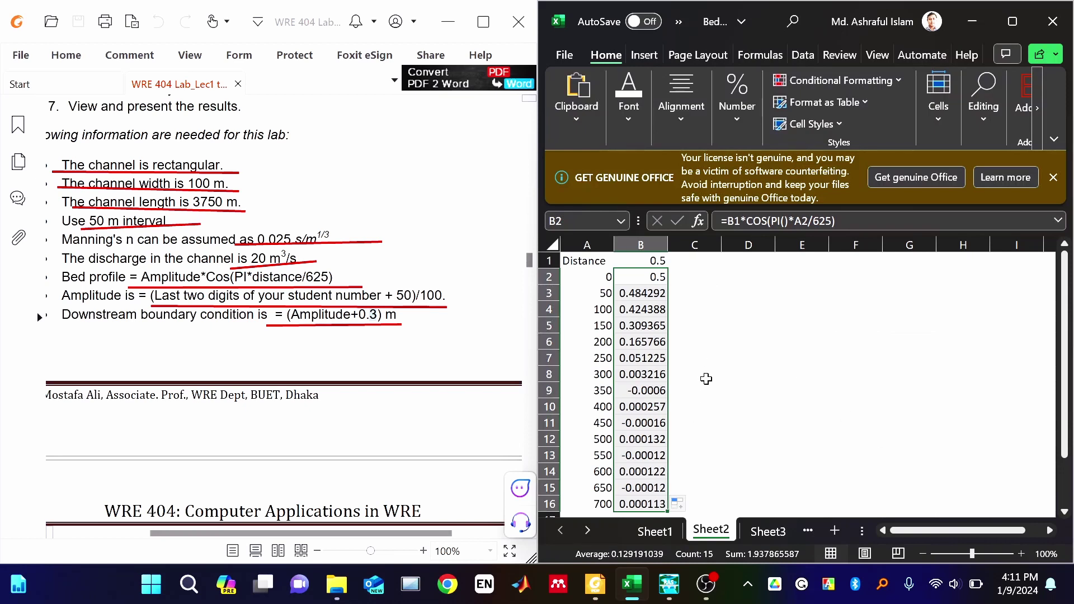
# - Switch to Sheet1 and examine the distances in column A and the bed elevation formulas in cells B2 to B4
pyautogui.click(655, 532)
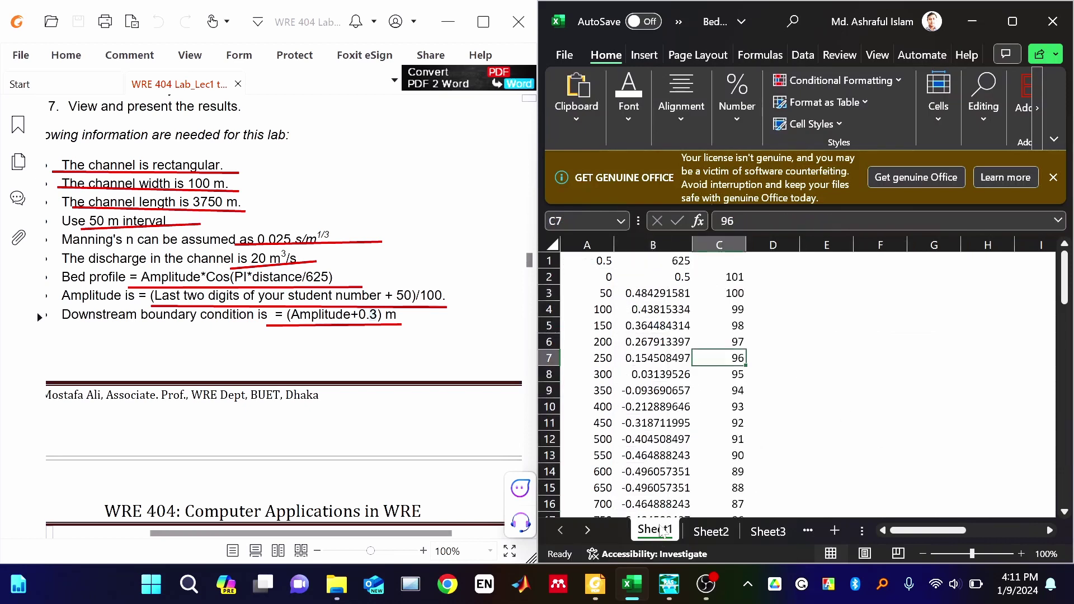
pyautogui.click(587, 247)
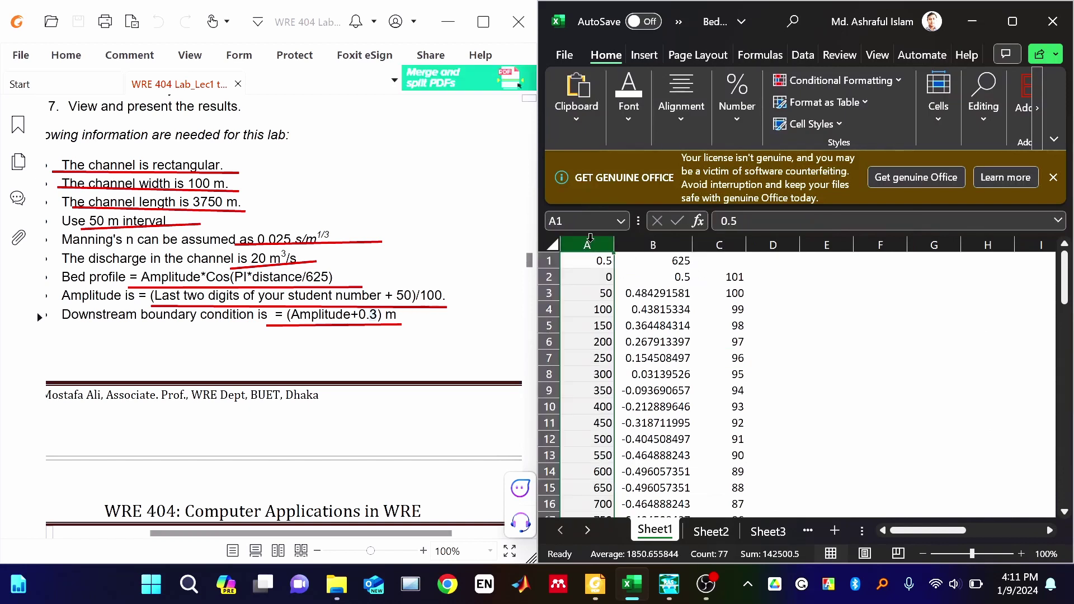
pyautogui.click(599, 276)
pyautogui.click(669, 276)
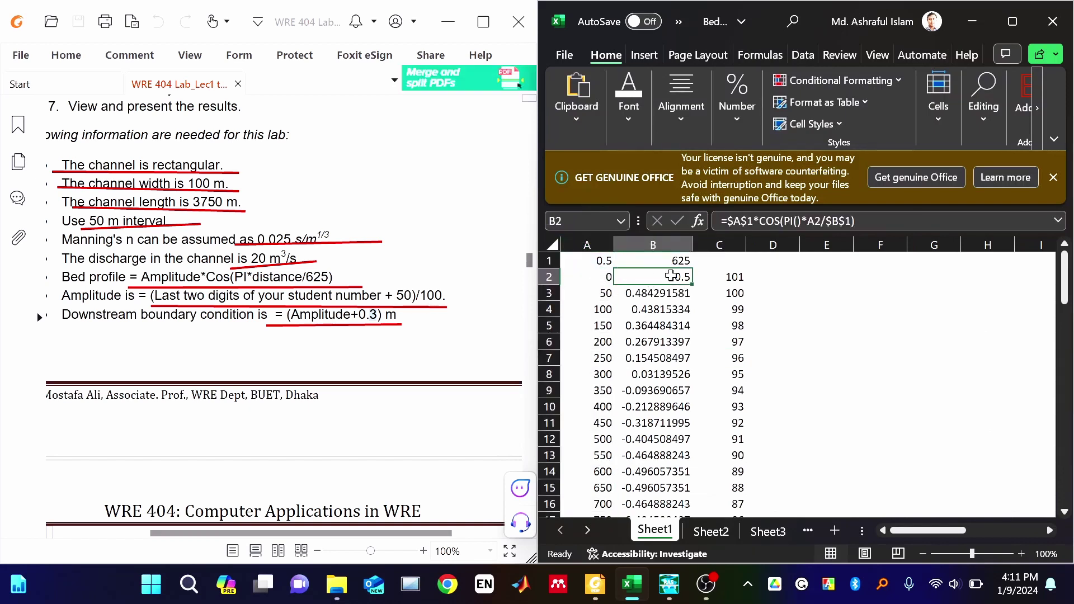
pyautogui.click(591, 293)
pyautogui.click(678, 290)
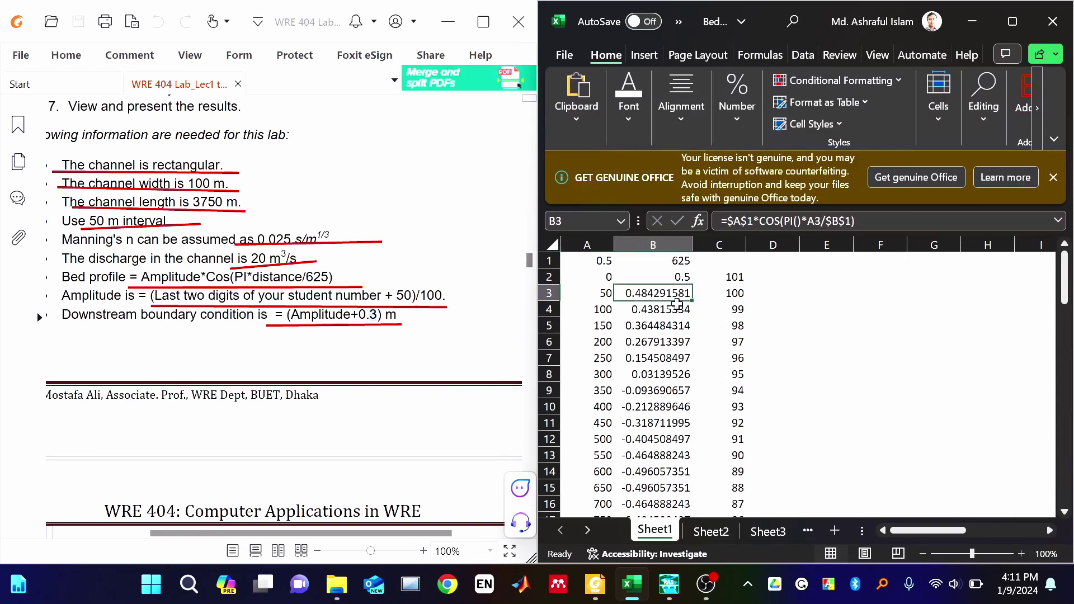
pyautogui.click(601, 310)
pyautogui.click(649, 311)
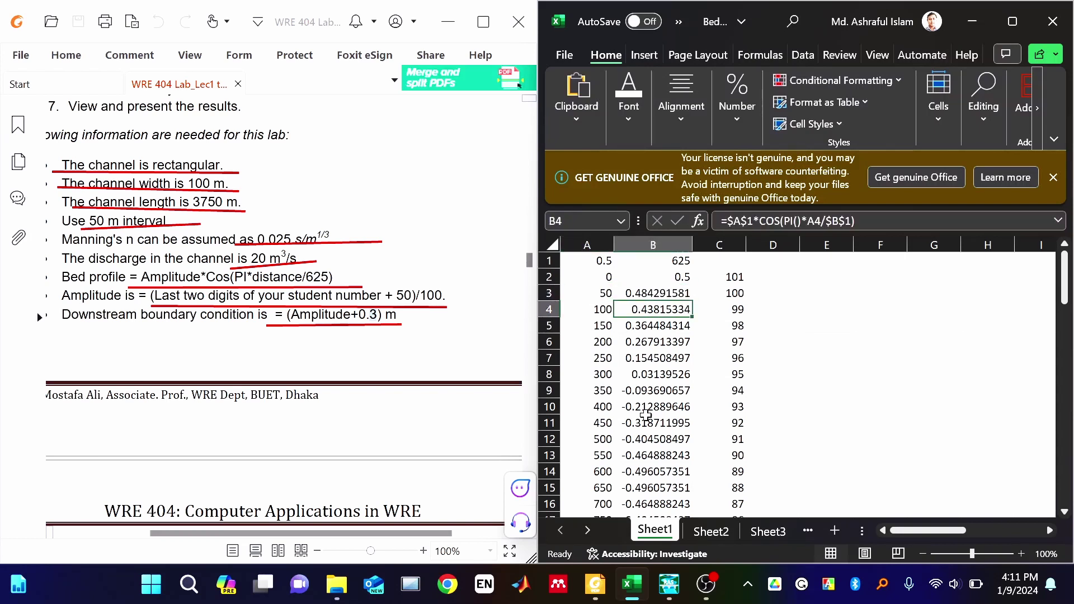
pyautogui.click(777, 293)
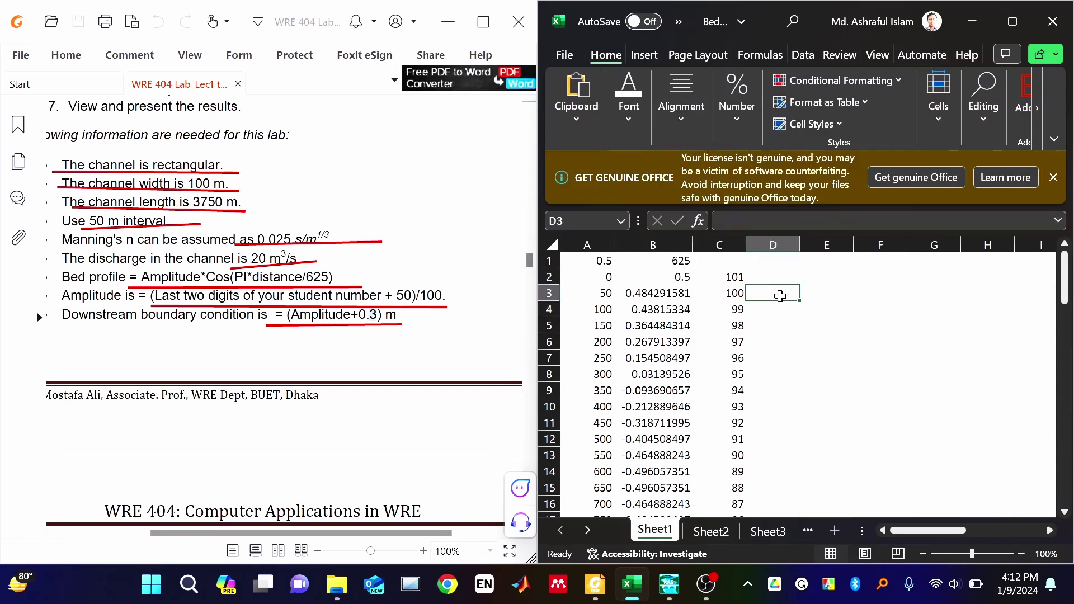
# - Review the descending numbers in column C of Sheet1 down to the 3750 m row, and recheck the first row's number and bed elevation
pyautogui.click(730, 278)
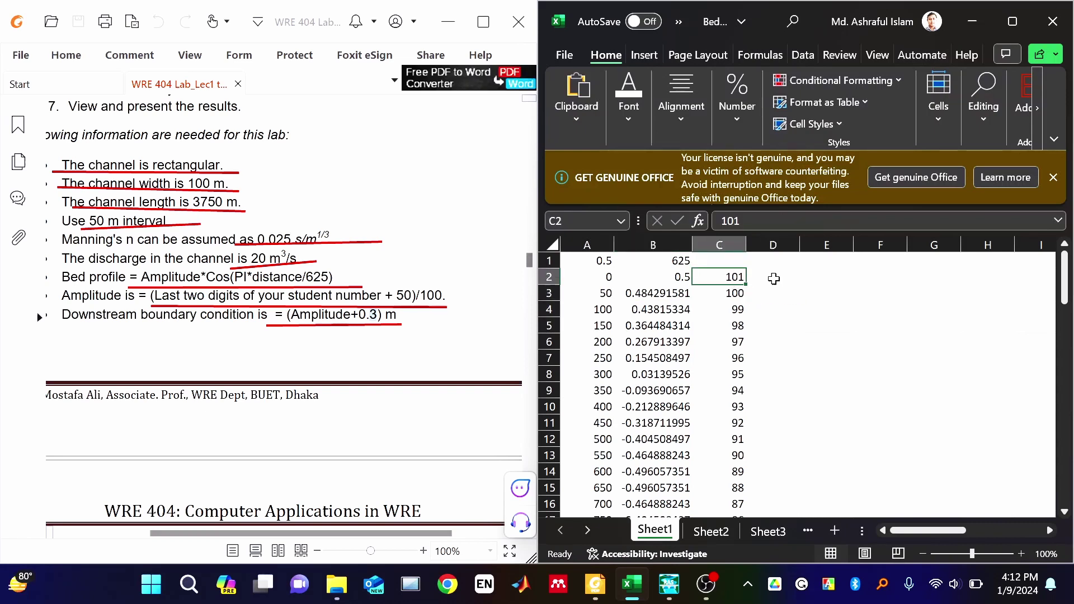
pyautogui.click(726, 291)
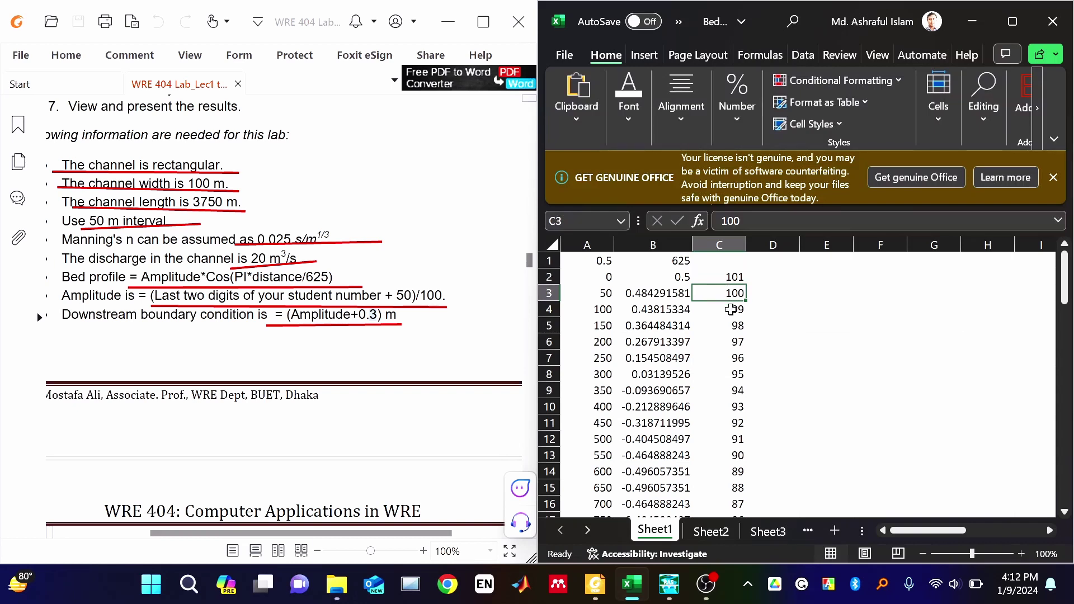
pyautogui.click(724, 309)
pyautogui.scroll(-12, 732, 305)
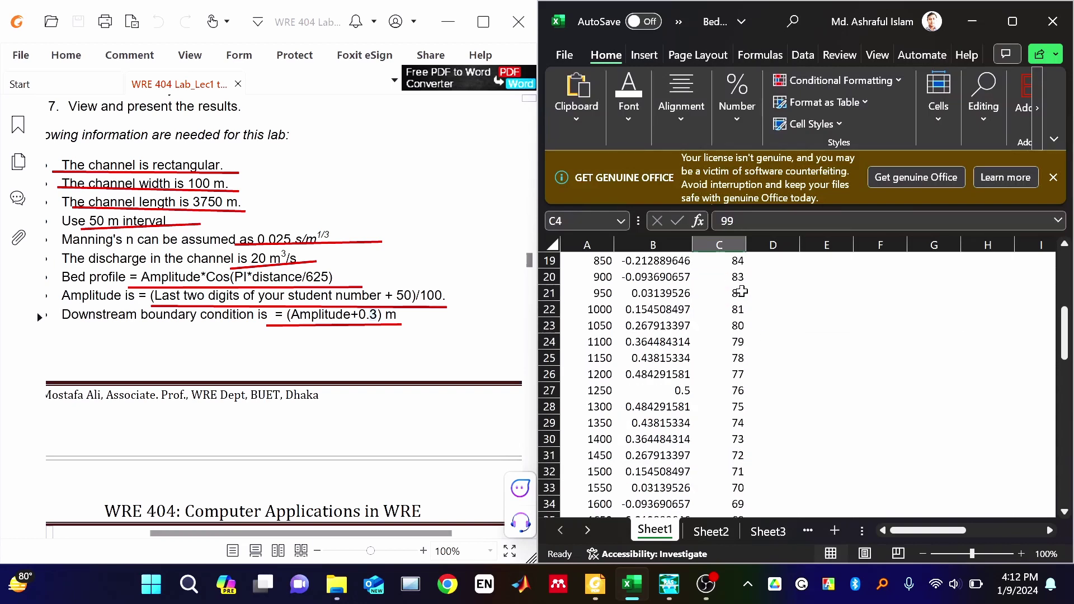
pyautogui.scroll(-10, 738, 296)
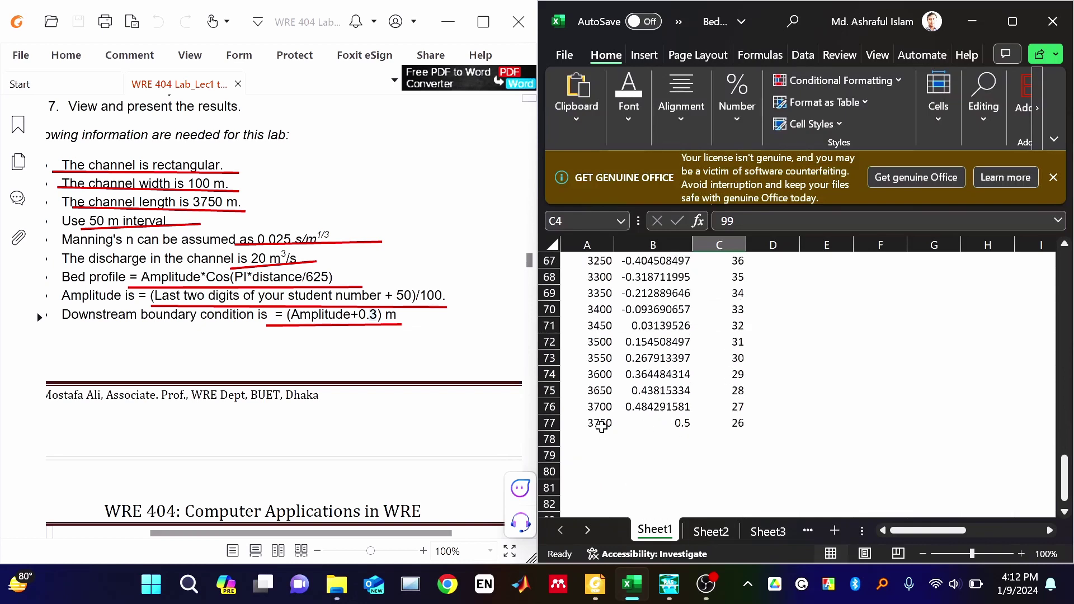
pyautogui.click(597, 420)
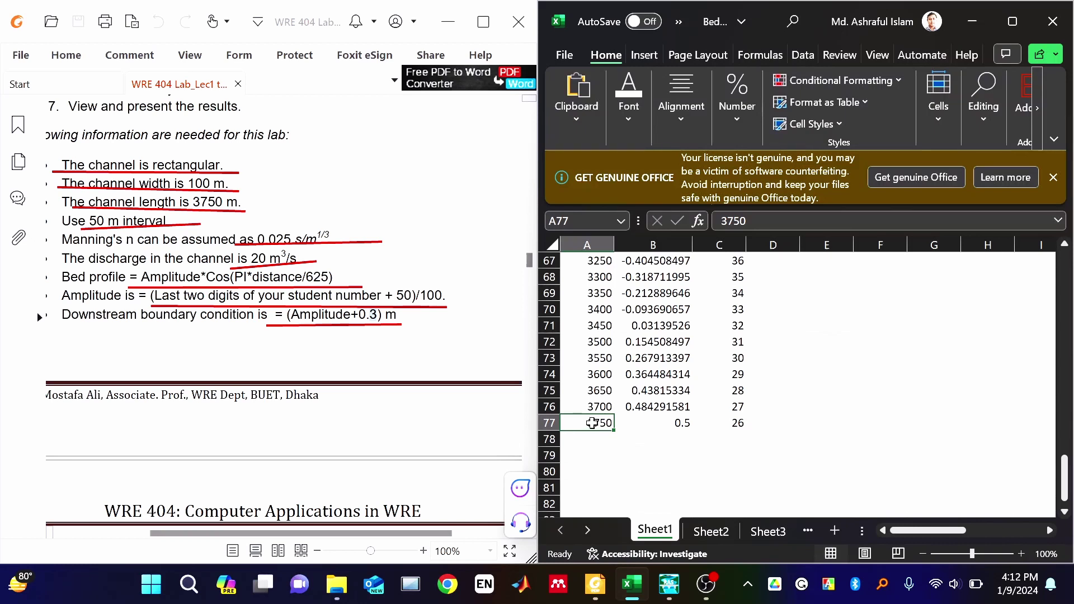
pyautogui.click(728, 424)
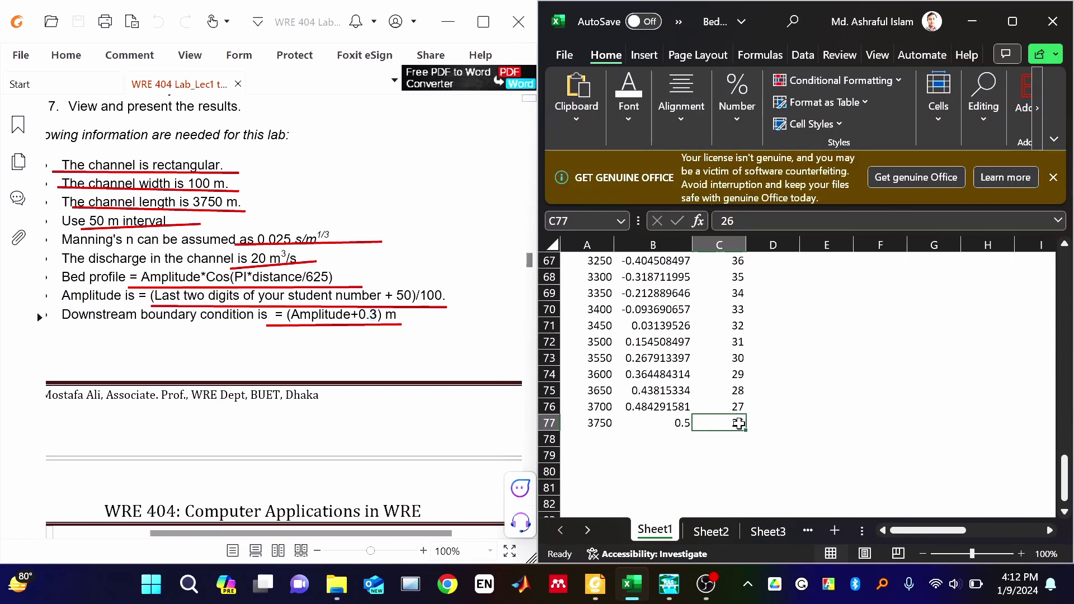
pyautogui.scroll(11, 601, 386)
pyautogui.scroll(11, 601, 386)
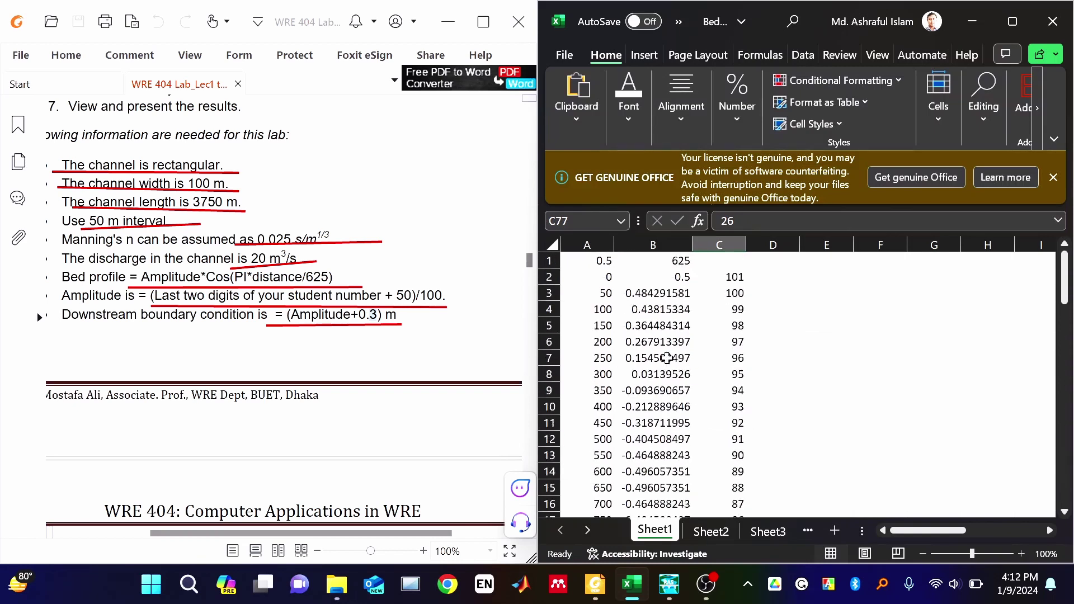
pyautogui.click(736, 276)
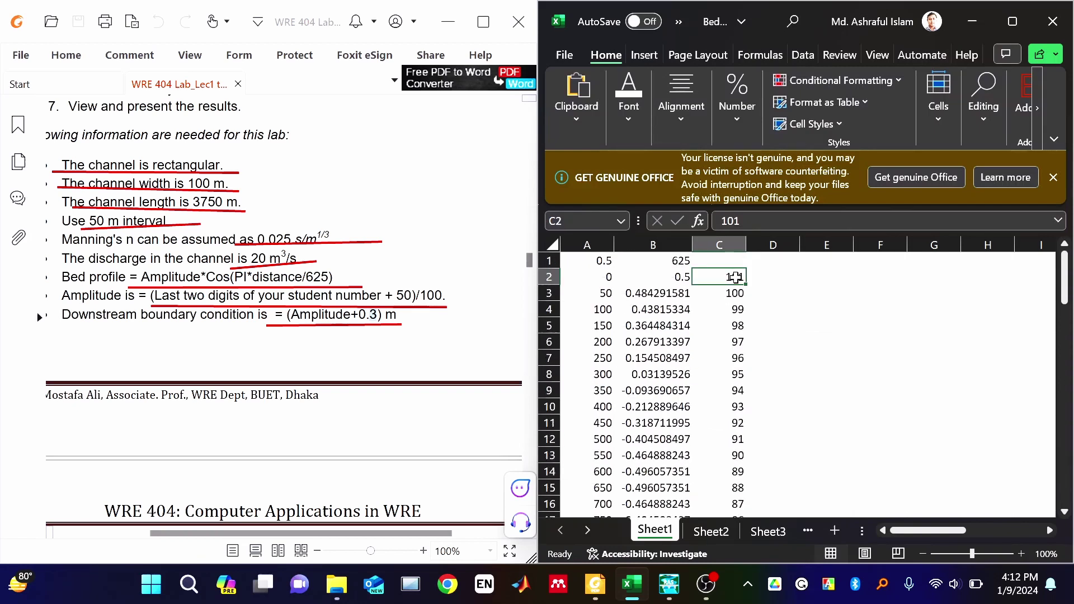
pyautogui.click(679, 276)
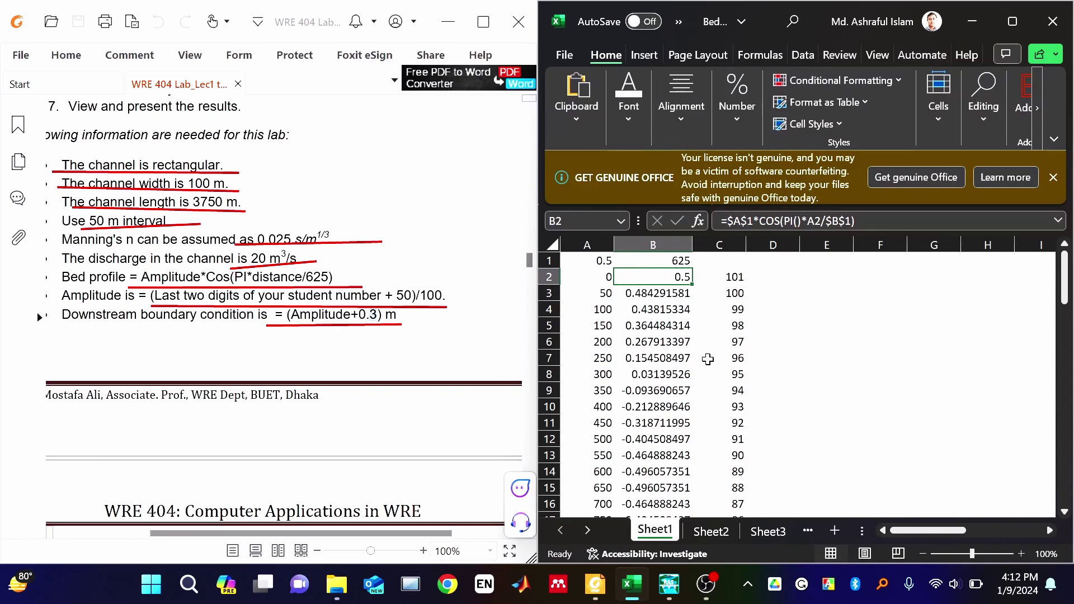